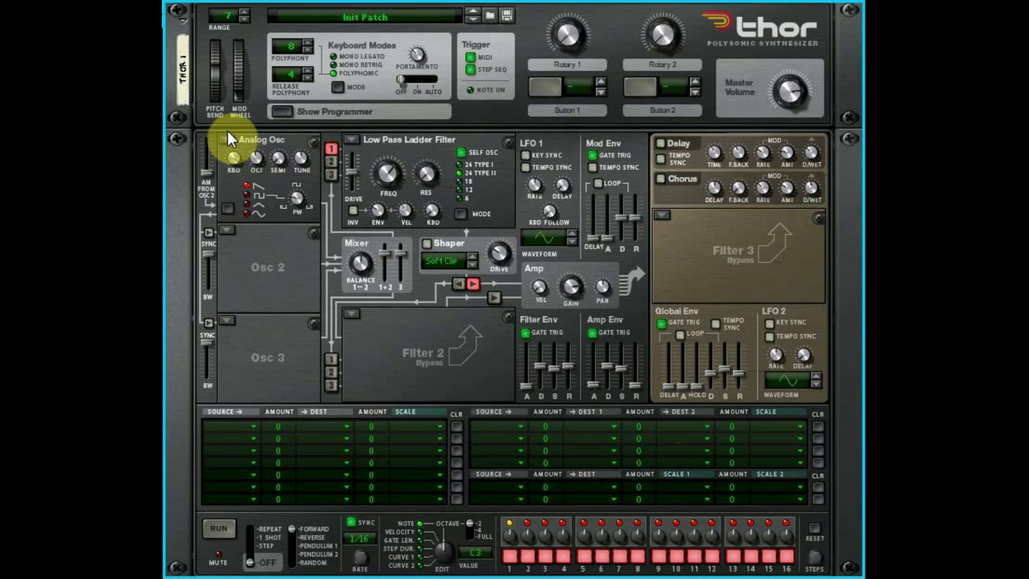
- Make Osc 1 a Wavetable oscillator and keep the default Basic Analog table
left_click(226, 139)
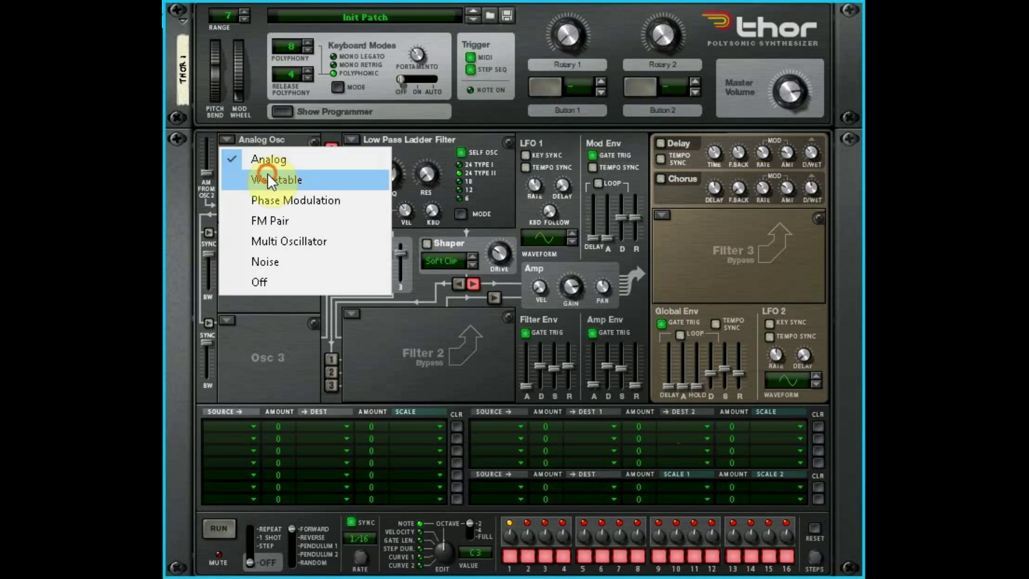
left_click(268, 177)
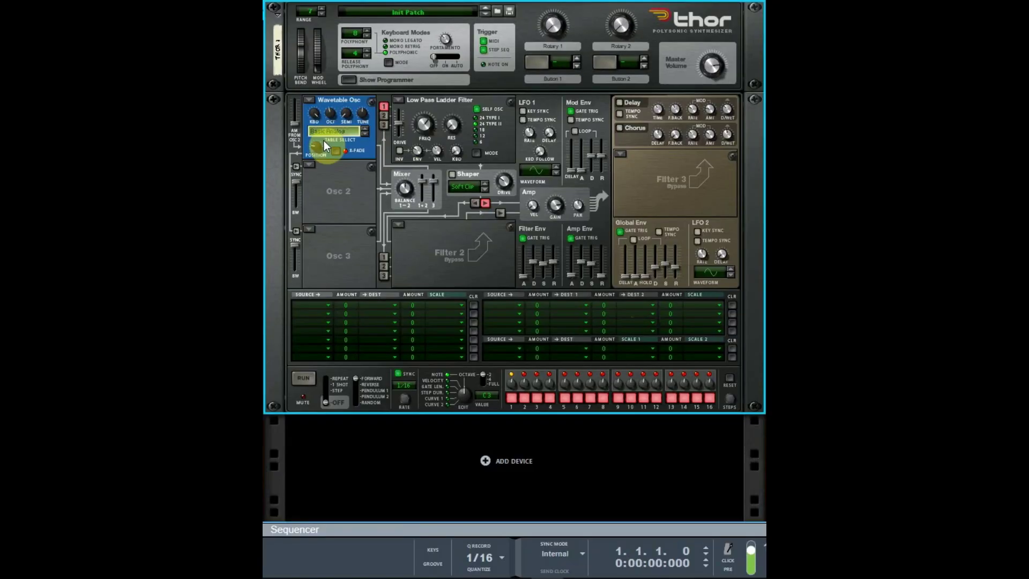
left_click(333, 131)
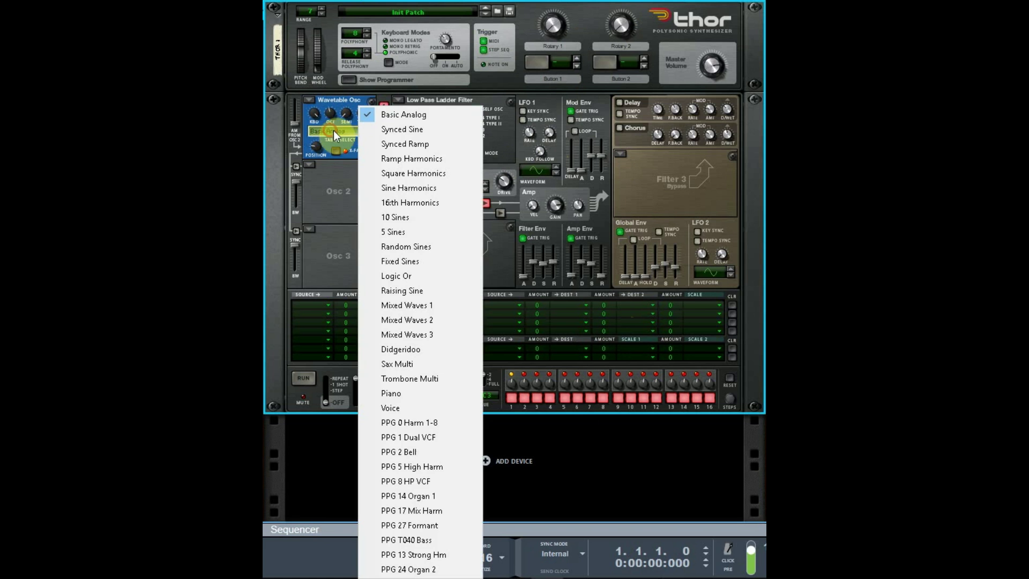
left_click(335, 161)
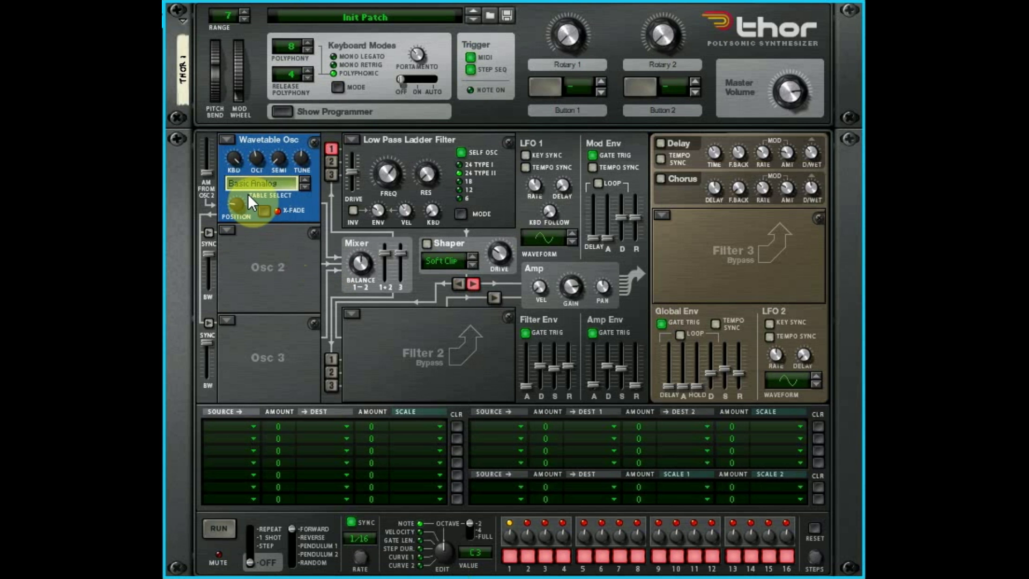
mouse_move(249, 197)
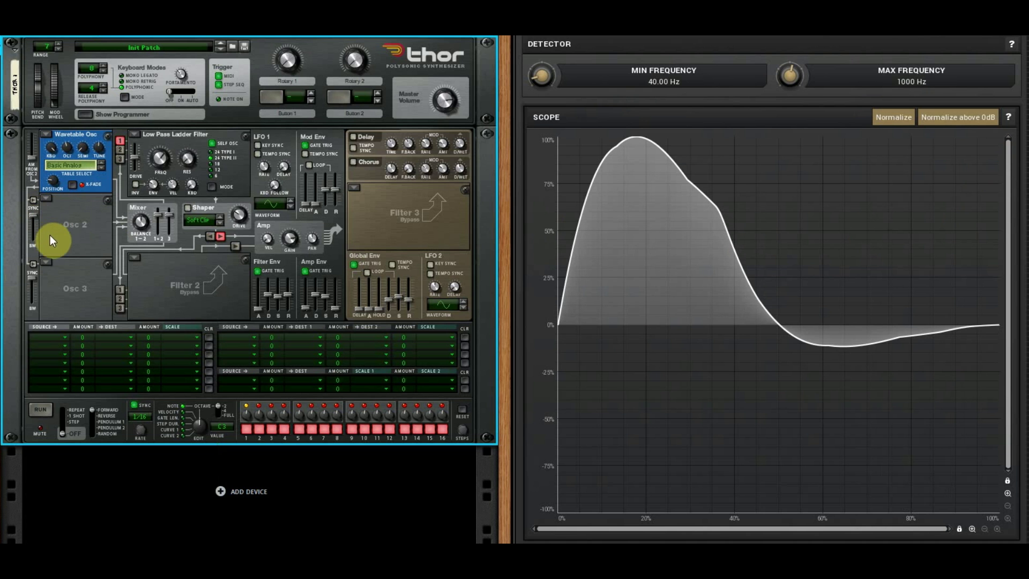
- Bypass Filter 1, raise Osc 1 by 2 semitones, fine-tune it up, and sweep its wavetable position
left_click(135, 134)
left_click(150, 198)
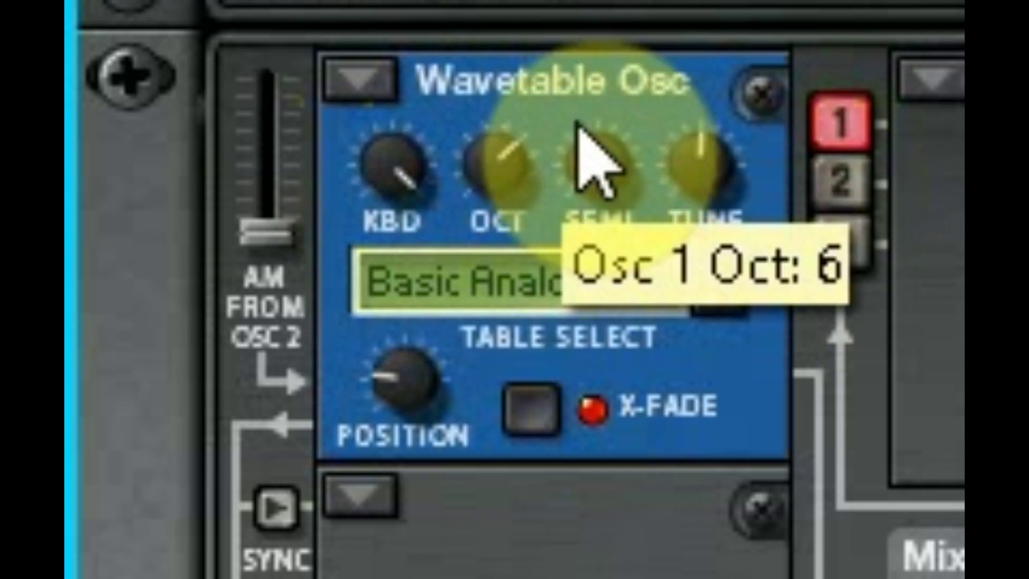
left_click_drag(607, 185, 758, 219)
left_click_drag(720, 182, 773, 135)
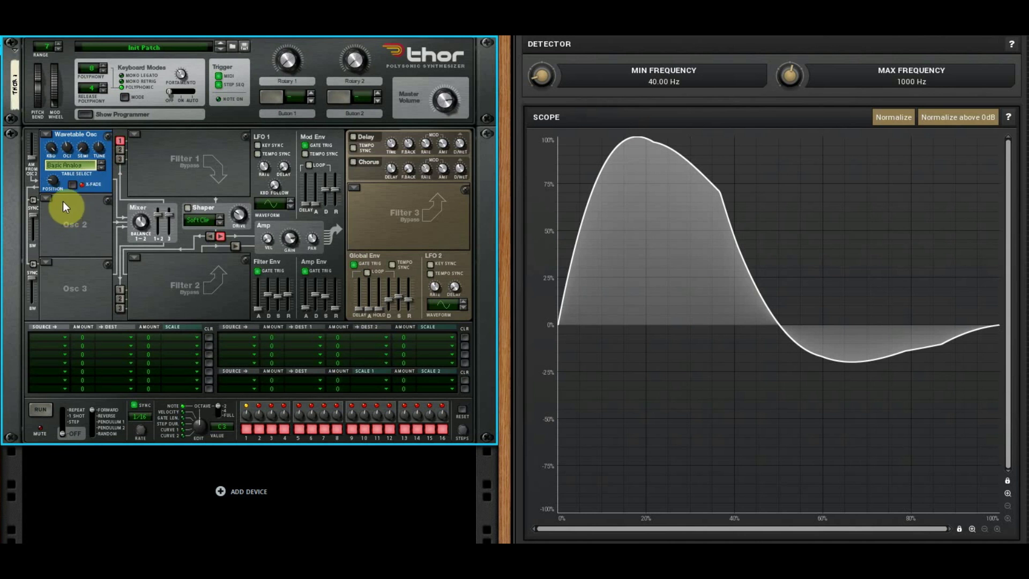
left_click_drag(52, 179, 74, 183)
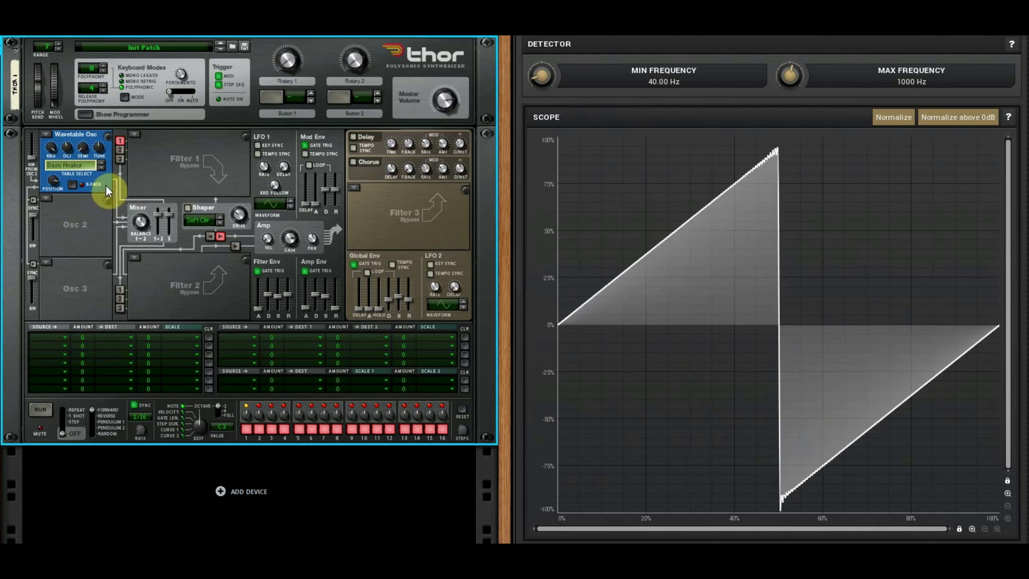
- Sweep Osc 1's wavetable position down to 0, then back up to 36
left_click_drag(57, 186, 59, 185)
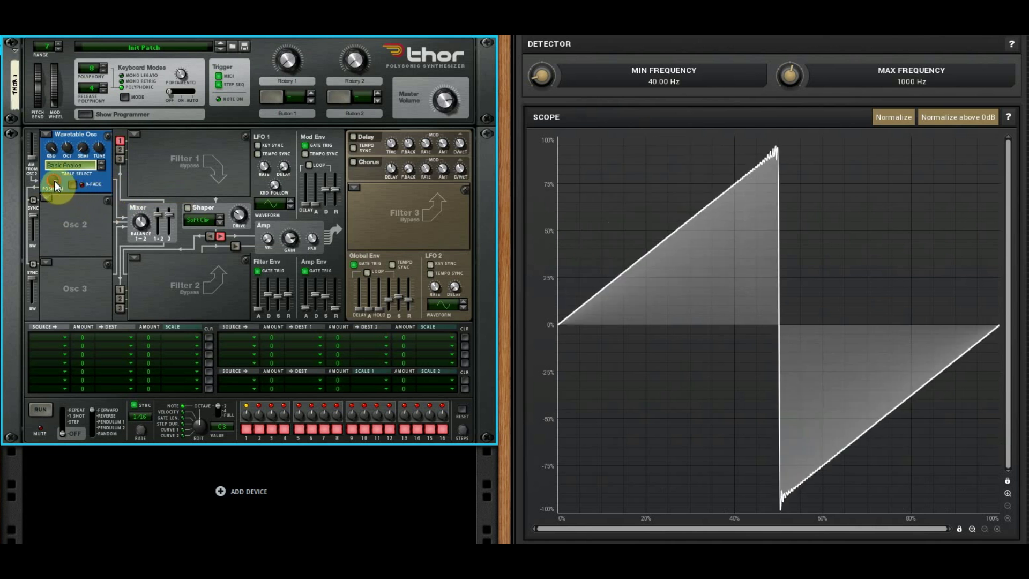
mouse_move(54, 186)
left_mouse_down()
mouse_move(47, 217)
mouse_move(56, 186)
left_mouse_up()
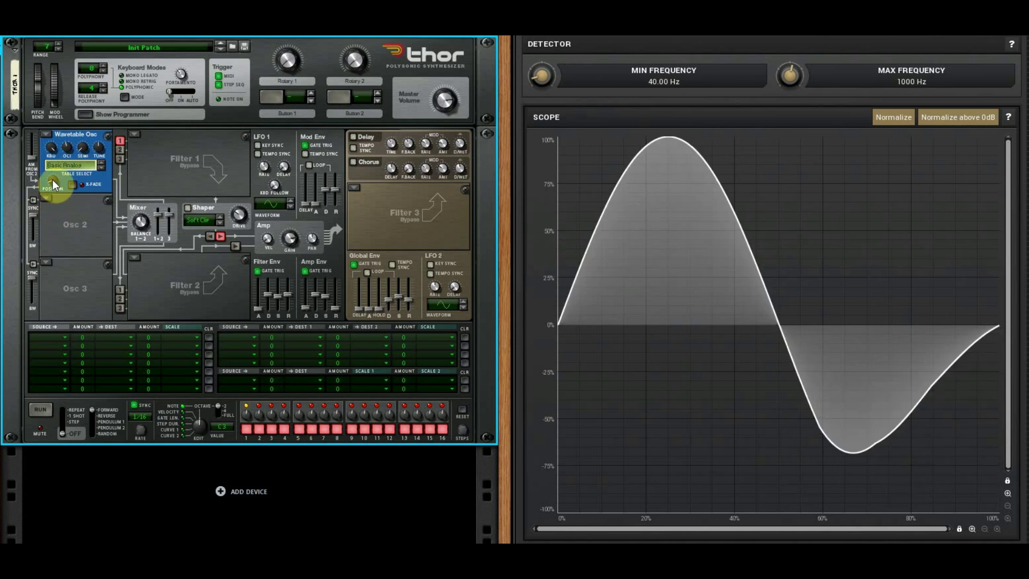
left_click_drag(53, 179, 85, 222)
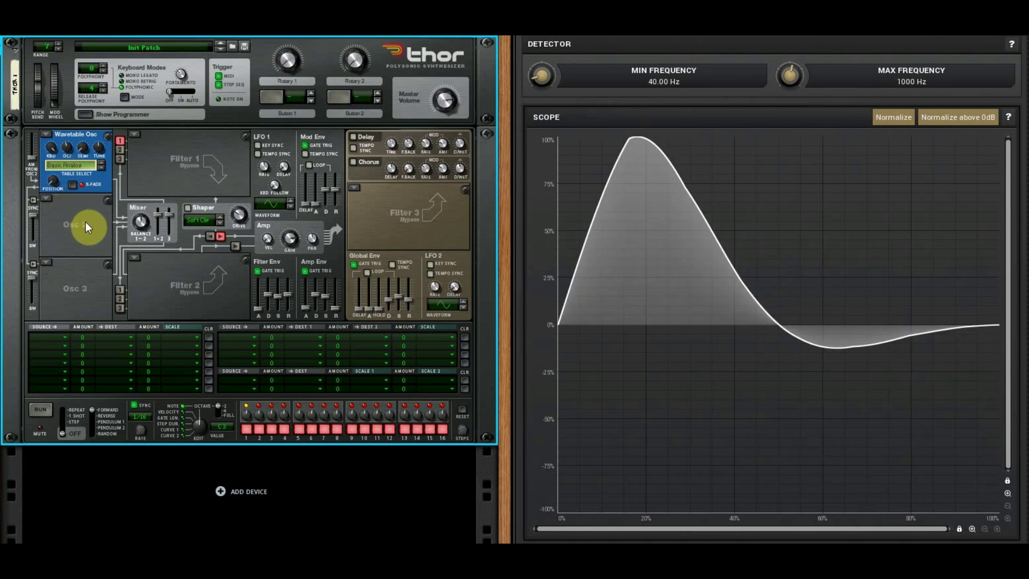
- Load the Synced Sine wavetable on Osc 1 and set its position to 8
left_click(73, 165)
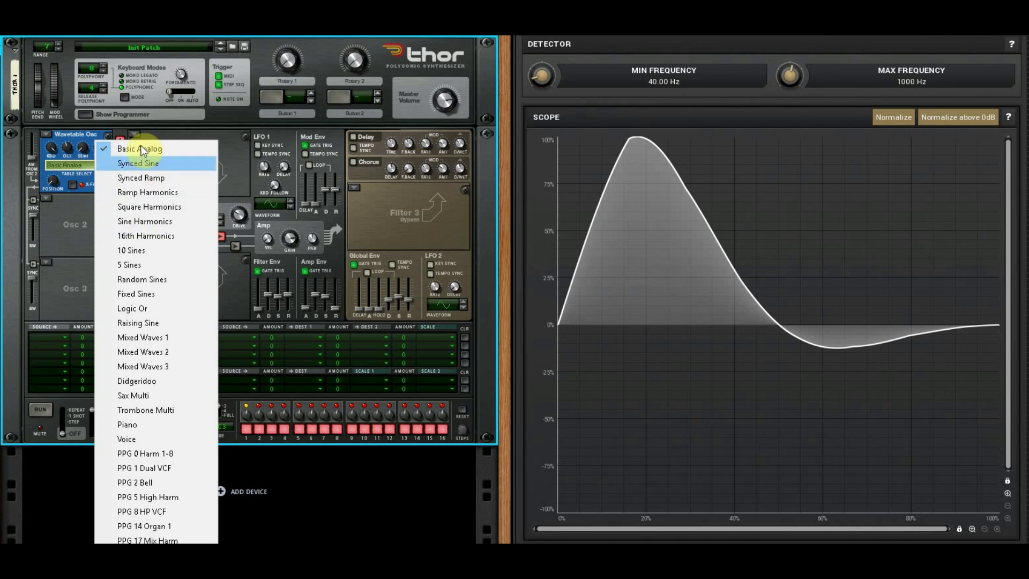
left_click(133, 163)
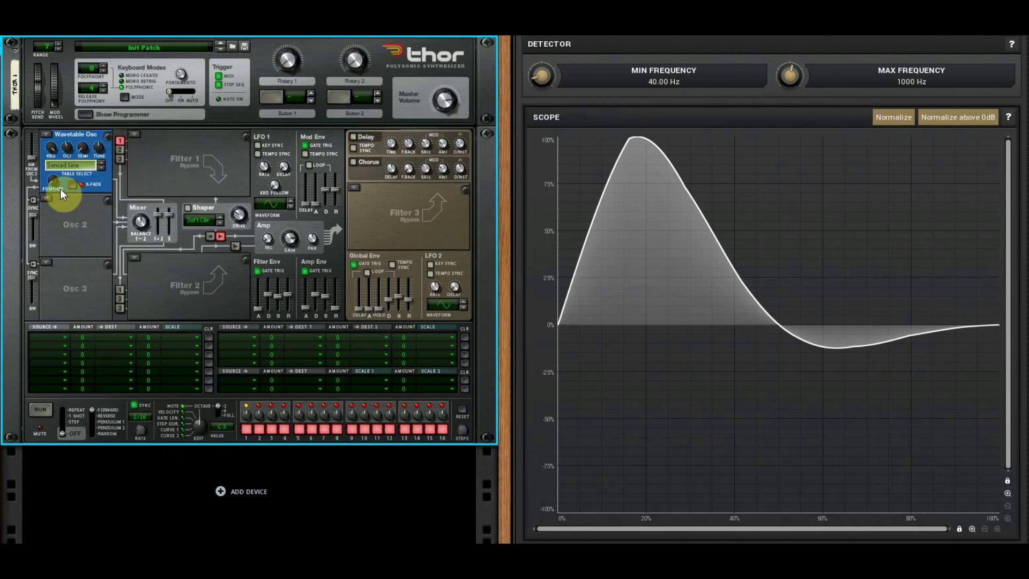
left_click_drag(53, 179, 92, 207)
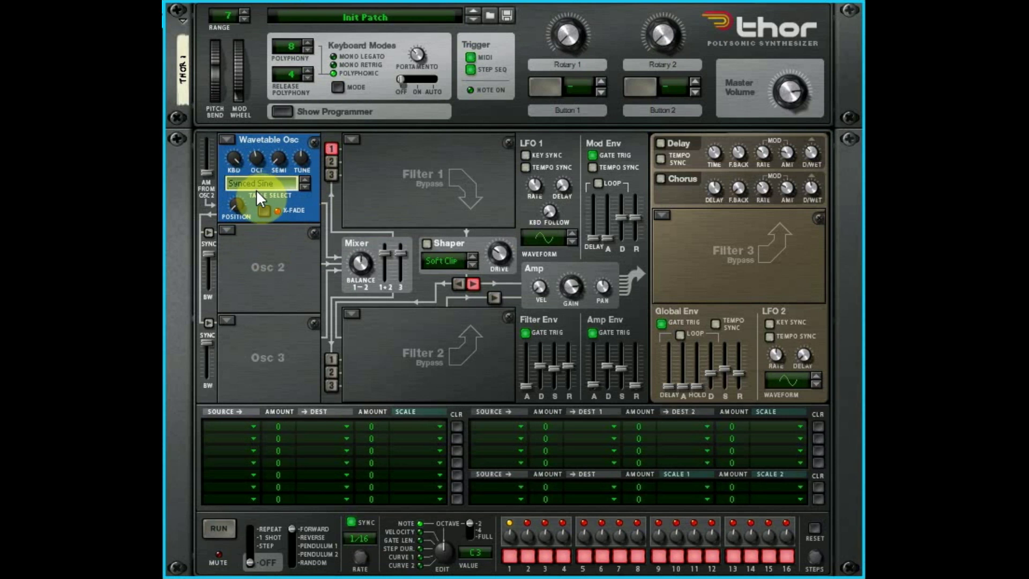
- Move the position to 32 with X-fade toggled, then switch to Synced Ramp at position 6
left_click(281, 185)
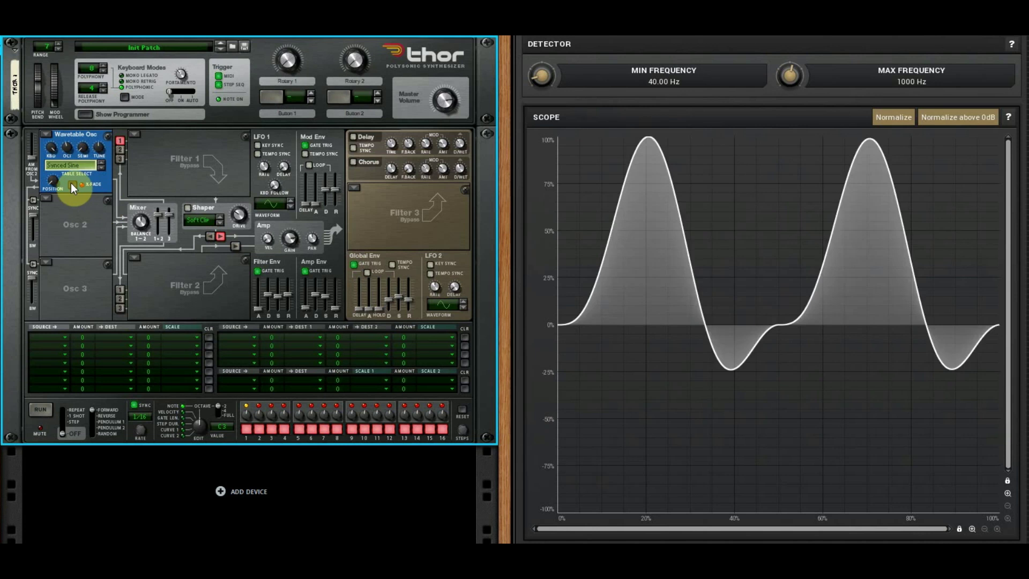
mouse_move(54, 180)
left_mouse_down()
mouse_move(73, 146)
mouse_move(73, 176)
left_mouse_up()
left_click(74, 186)
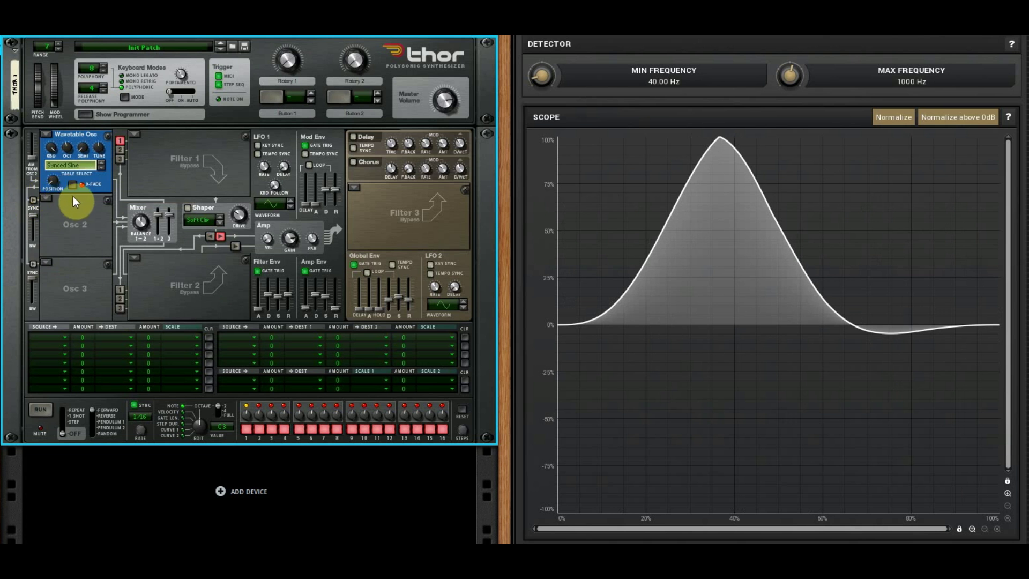
left_click(77, 167)
mouse_move(53, 181)
left_mouse_down()
mouse_move(7, 218)
mouse_move(63, 158)
mouse_move(90, 182)
mouse_move(81, 168)
mouse_move(73, 184)
mouse_move(65, 172)
mouse_move(72, 155)
mouse_move(66, 182)
left_mouse_up()
- Load the Ramp Harmonics wavetable on Osc 1 and raise its position to 34
left_click(66, 165)
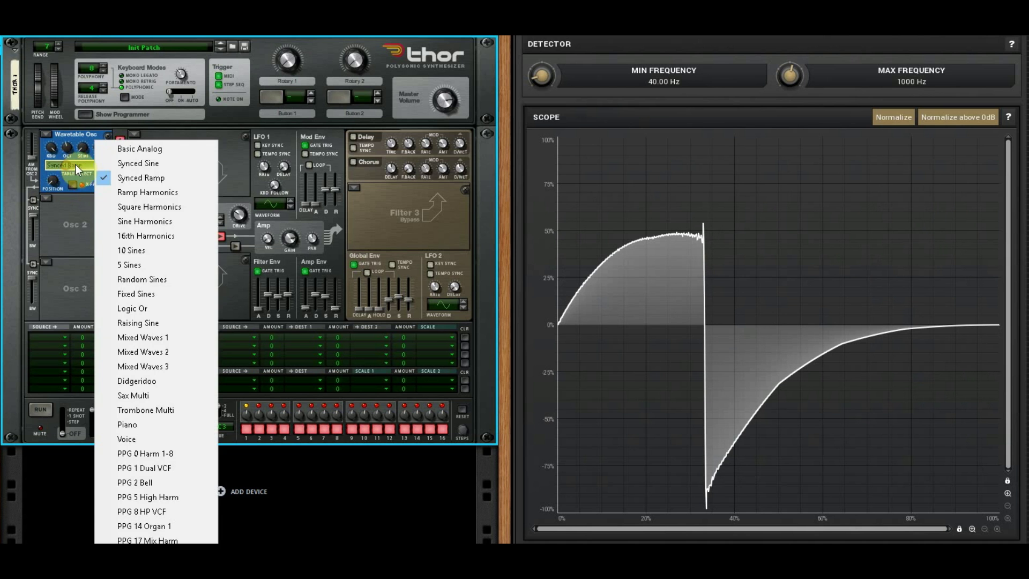
left_click(140, 193)
left_click_drag(51, 179, 60, 200)
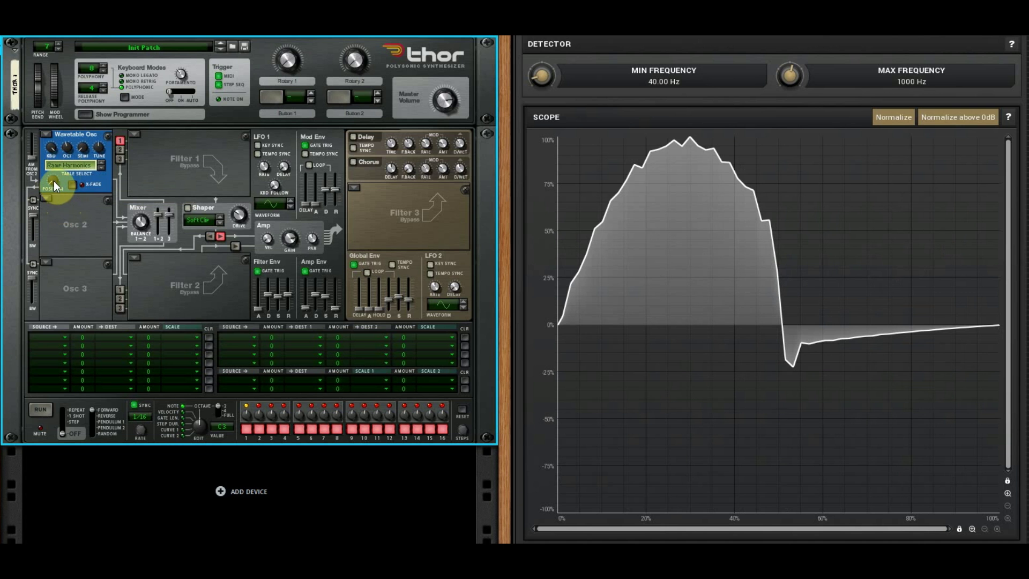
mouse_move(52, 181)
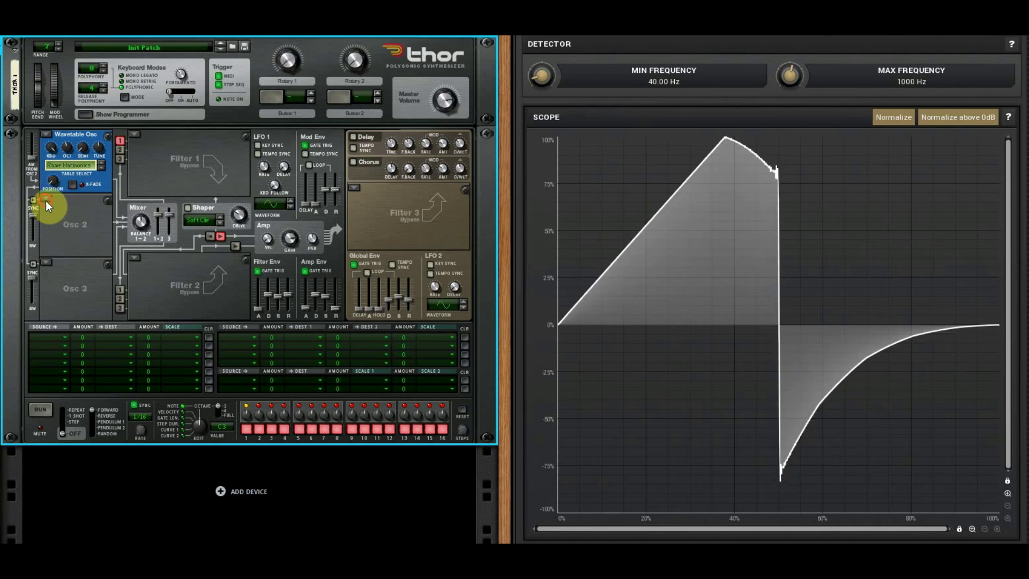
- Make Osc 2 a Ramp Harmonics wavetable oscillator routed to Filter 1, position 36
left_click(46, 200)
left_click(76, 226)
left_click(65, 233)
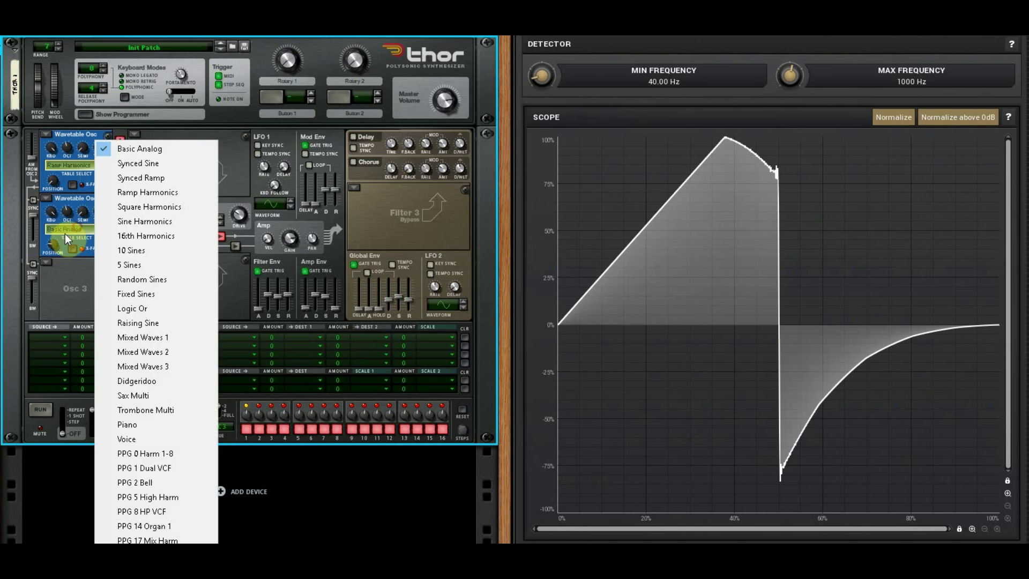
left_click(129, 192)
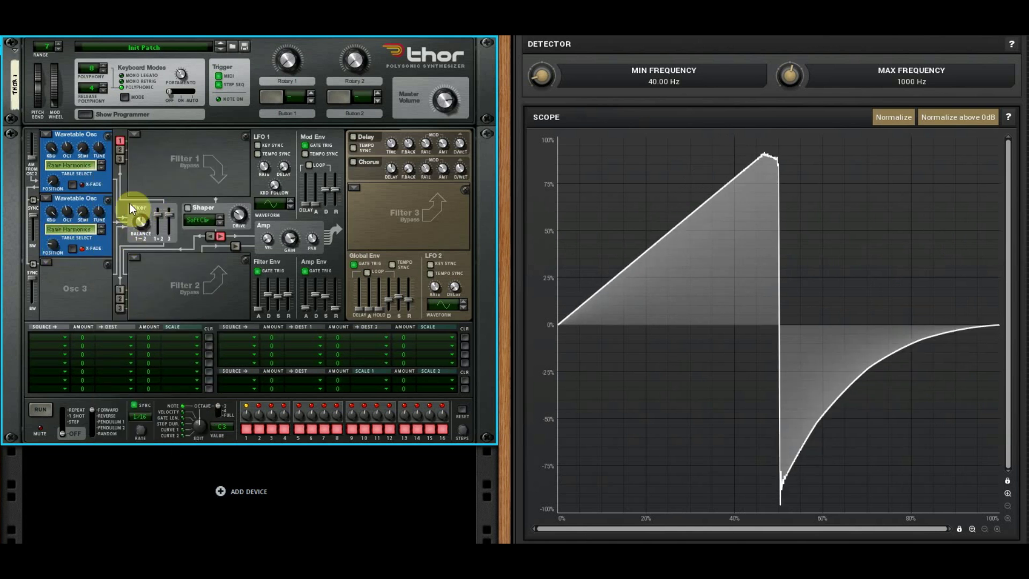
left_click(121, 150)
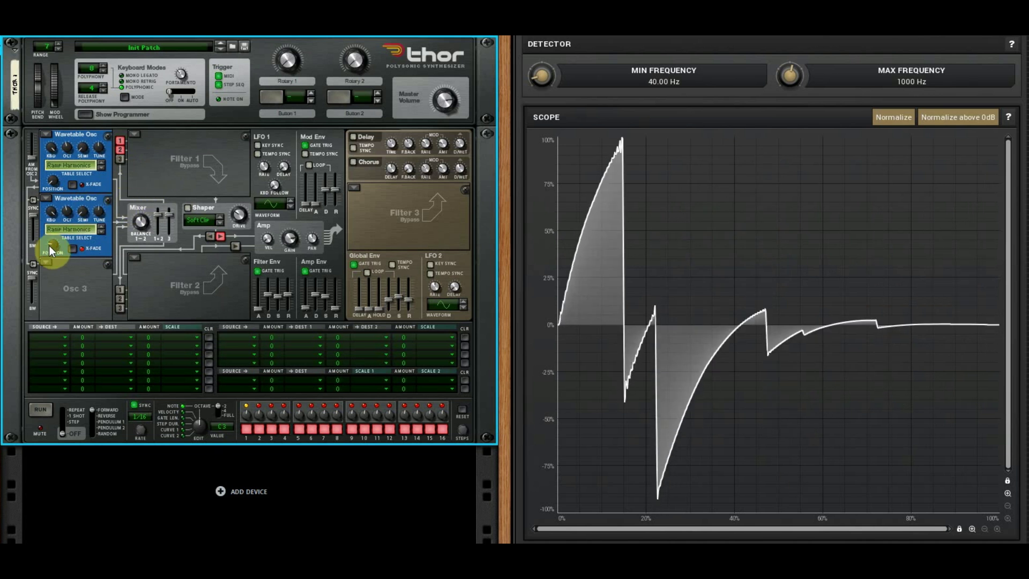
left_click_drag(50, 244, 52, 246)
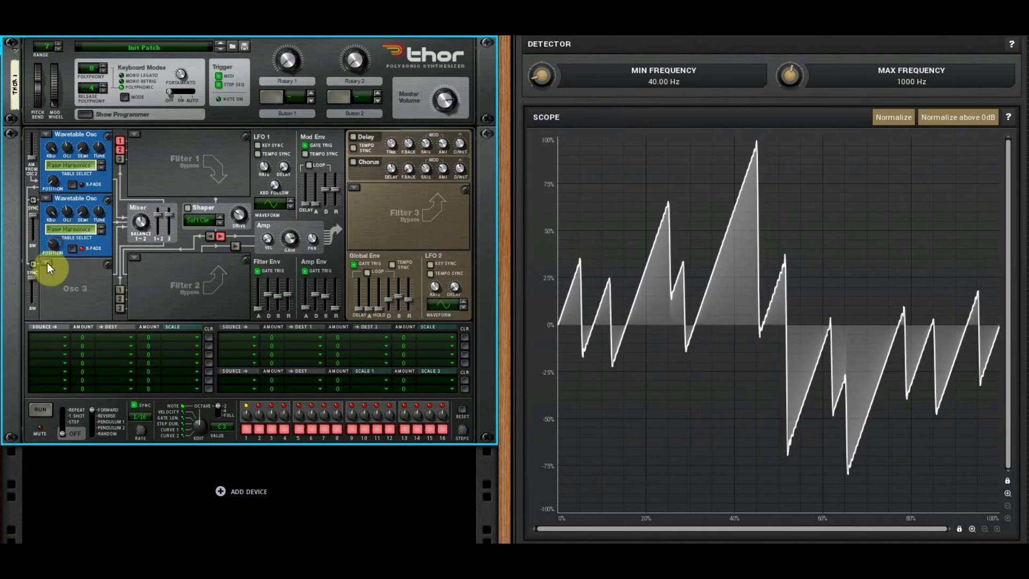
- Make Osc 3 a Wavetable oscillator using the Ramp Harmonics table
left_click(47, 263)
left_click(75, 291)
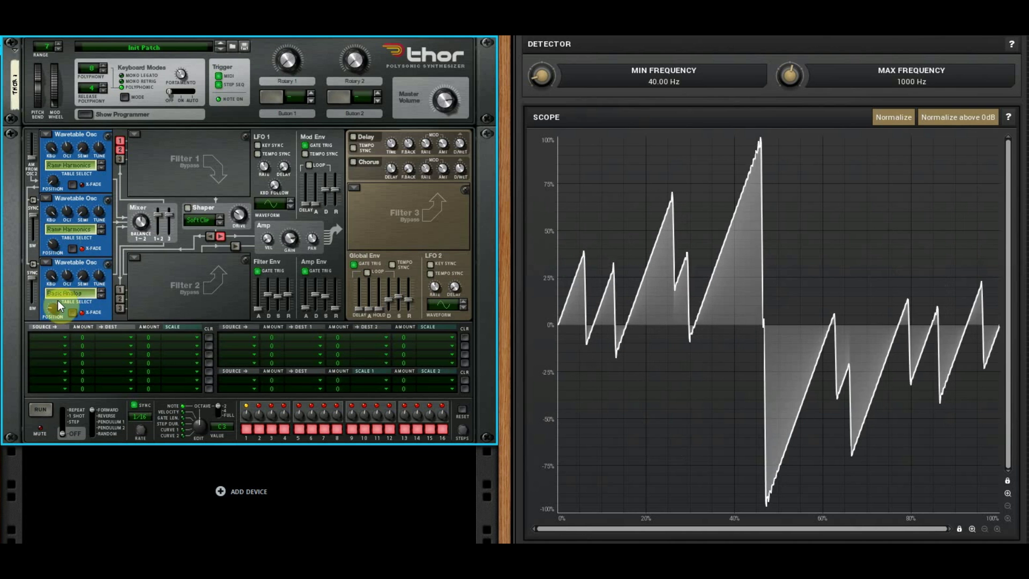
left_click(63, 297)
left_click(144, 194)
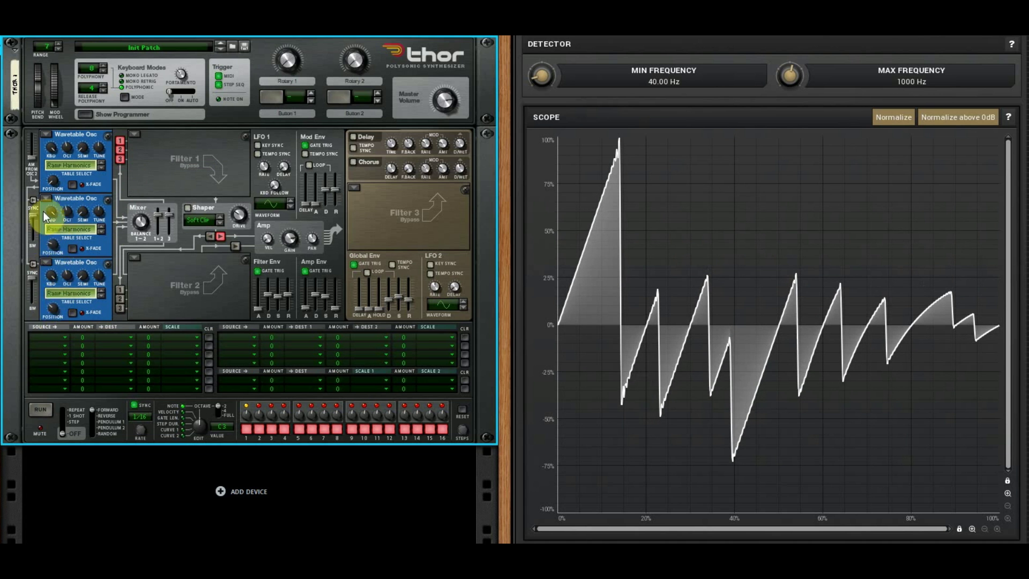
- Switch Osc 1 to Square Harmonics, briefly routing it to filters 2 and 3 and back
left_click(79, 167)
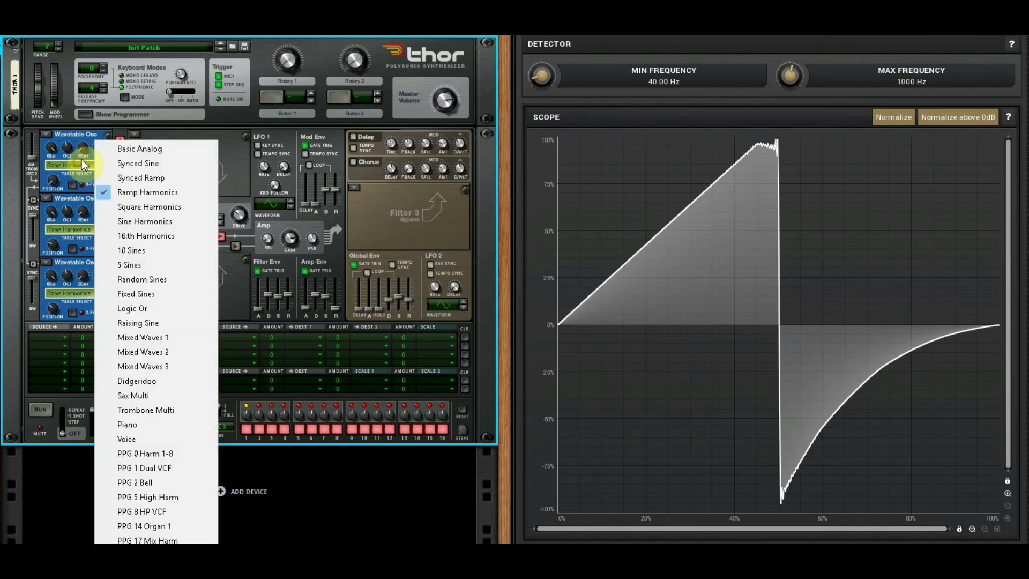
left_click(134, 207)
left_click(120, 150)
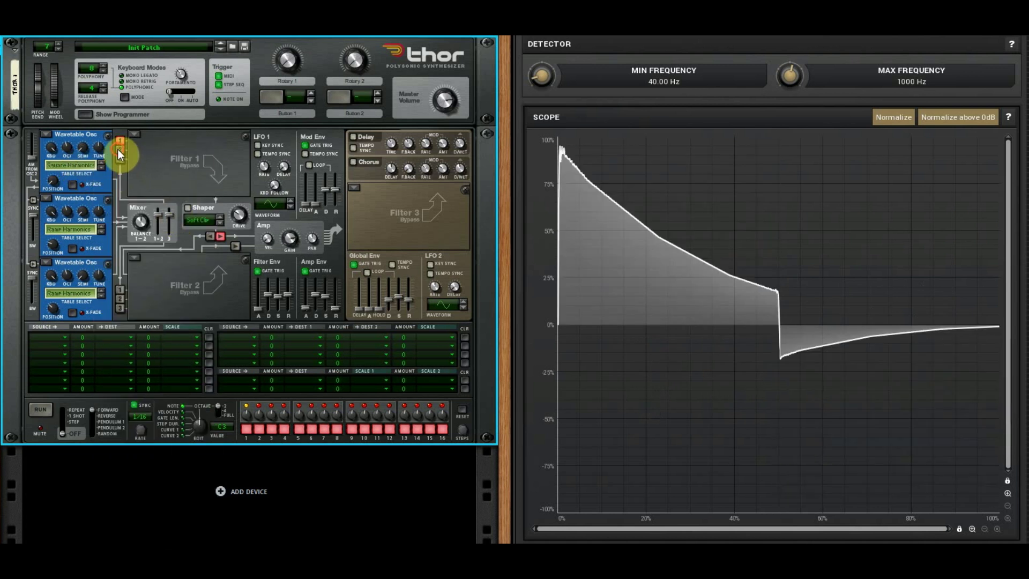
left_click(119, 159)
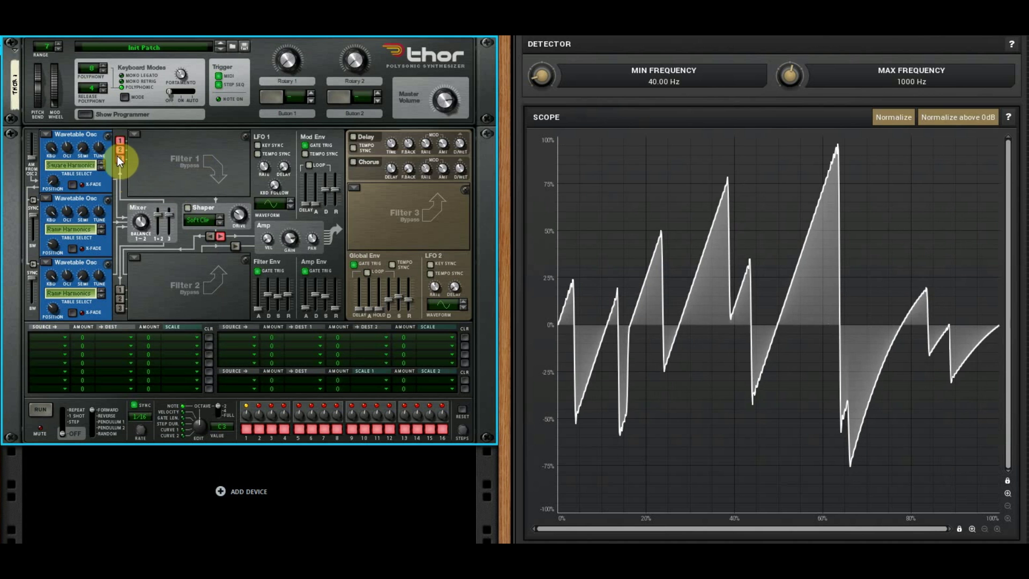
left_click(119, 159)
left_click(119, 150)
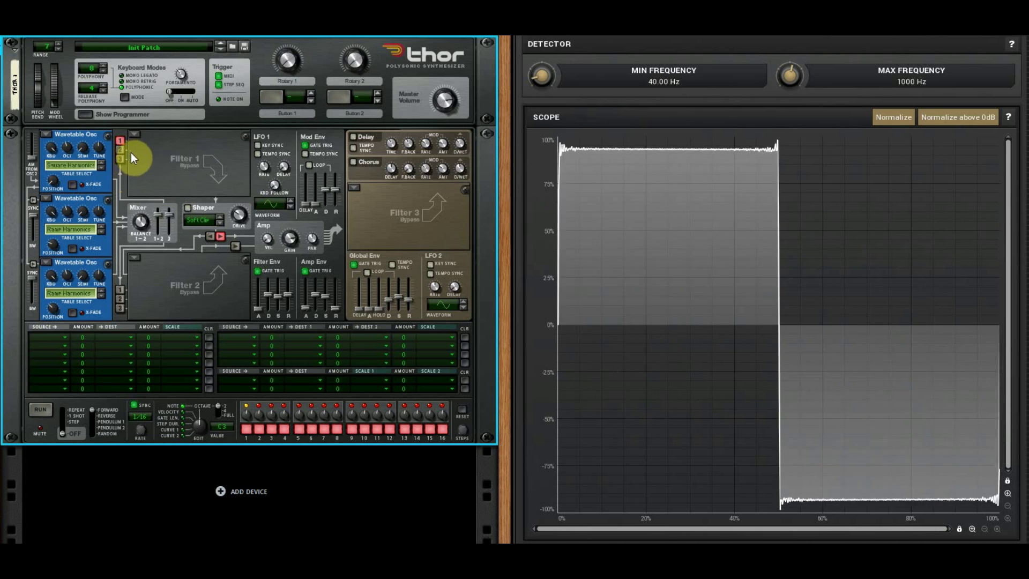
- Raise Osc 1's position to 12, then 20, then switch it to Sine Harmonics
mouse_move(60, 181)
left_mouse_down()
mouse_move(57, 171)
mouse_move(65, 181)
left_mouse_up()
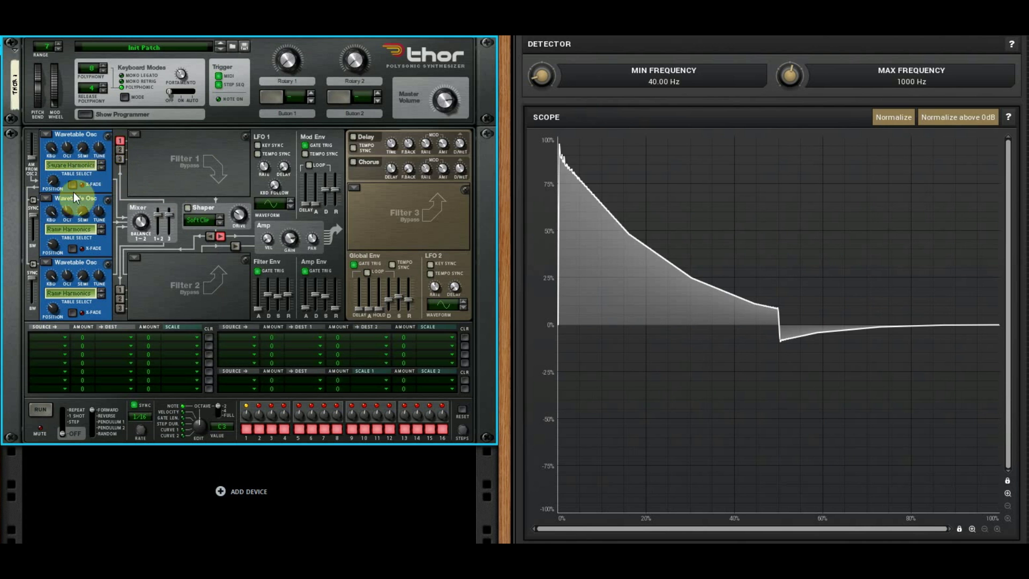
mouse_move(60, 191)
left_mouse_down()
mouse_move(62, 169)
mouse_move(68, 185)
left_mouse_up()
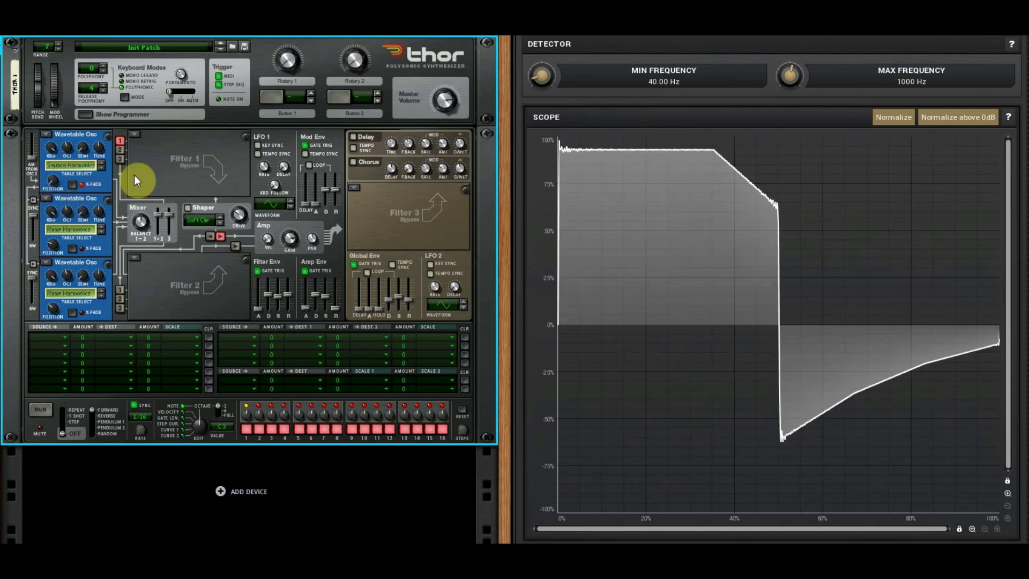
left_click(90, 162)
left_click(132, 222)
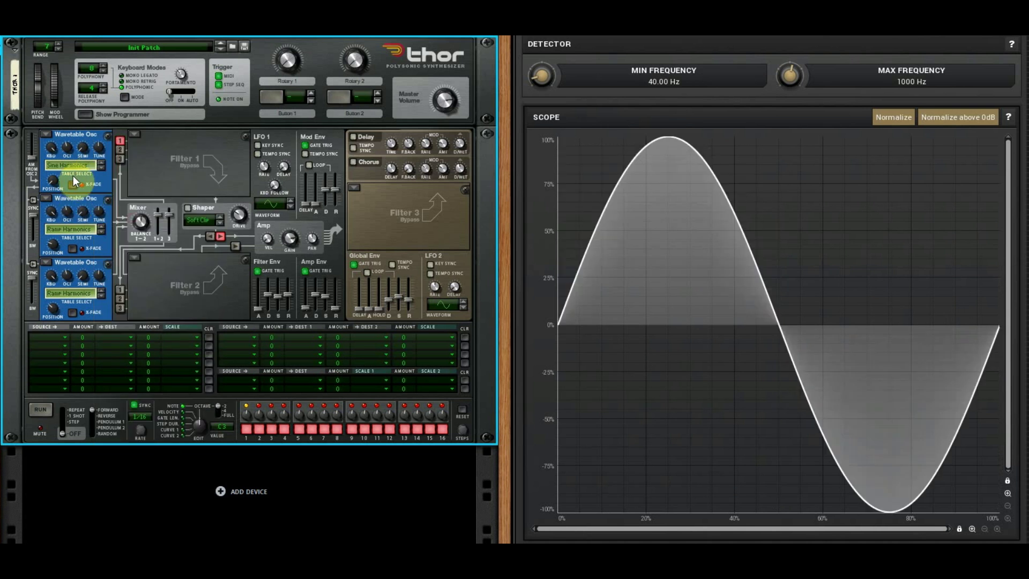
- Switch Osc 1 to the 16th Harmonics table and raise its position to 67
left_click_drag(50, 171, 64, 173)
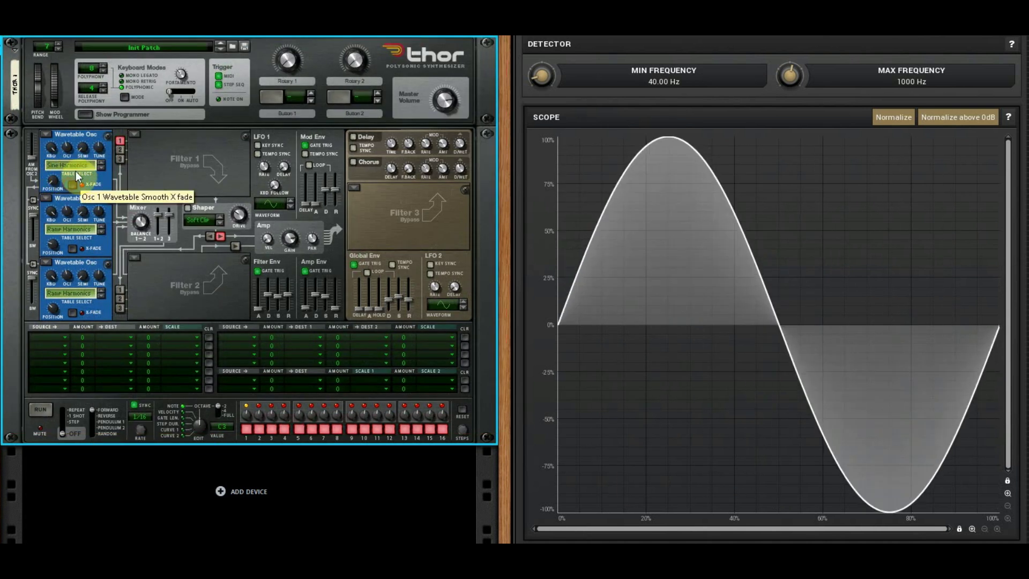
left_click(76, 166)
left_click(138, 232)
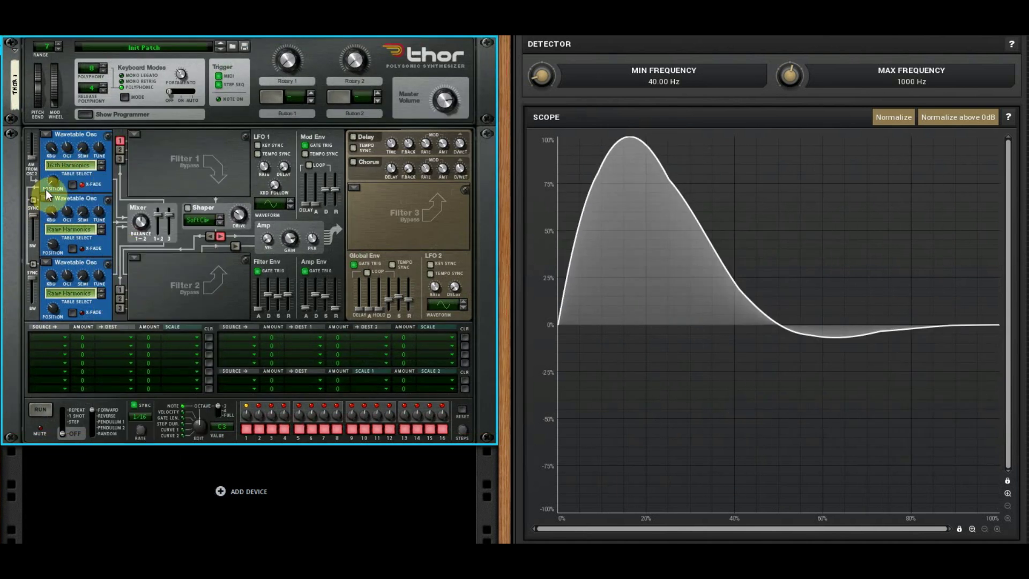
left_click_drag(47, 188, 59, 218)
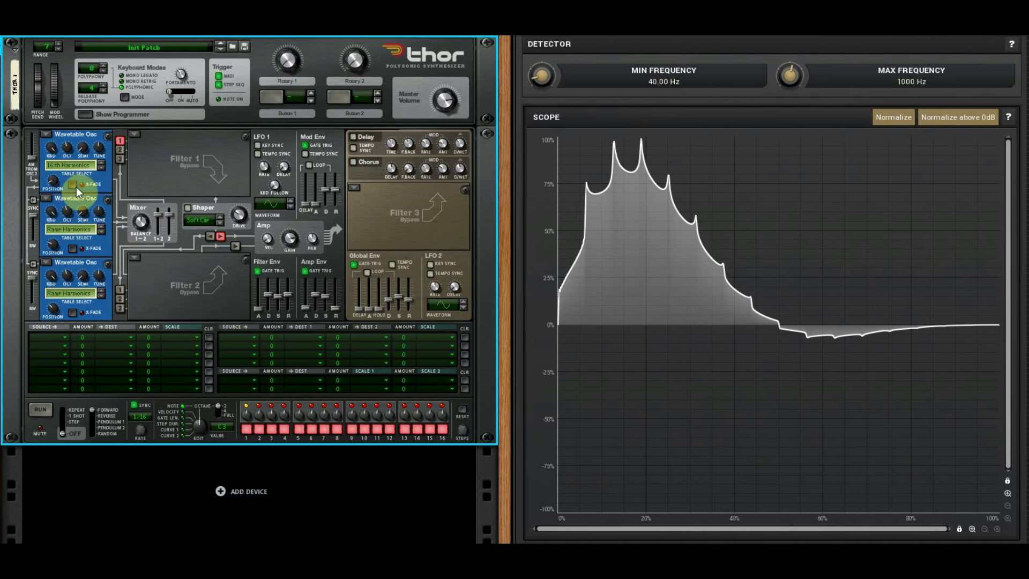
- Load 10 Sines on Osc 1 and sweep its position up to 81, then down to 29
left_click(68, 164)
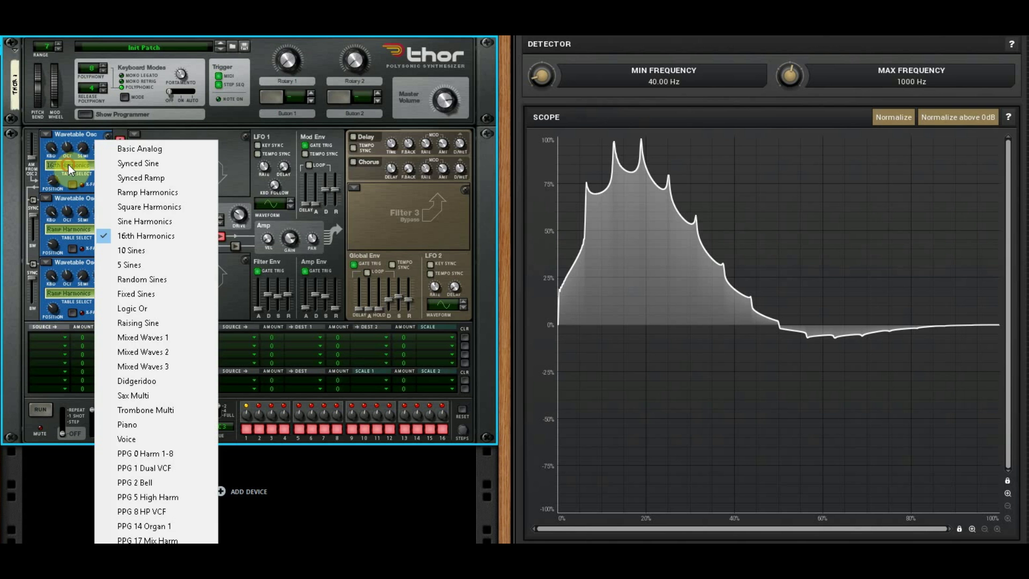
left_click(138, 246)
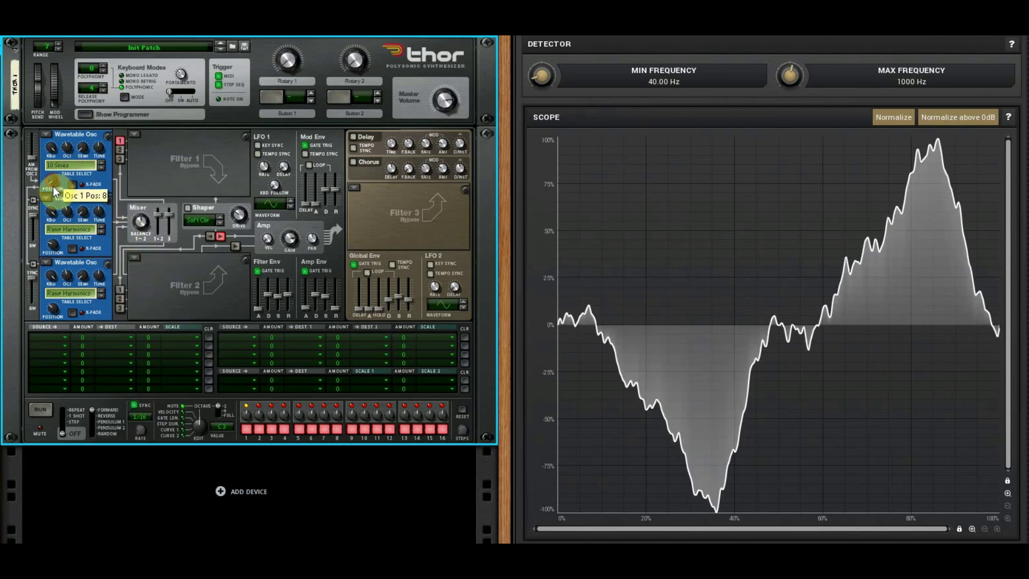
left_click_drag(56, 189, 76, 143)
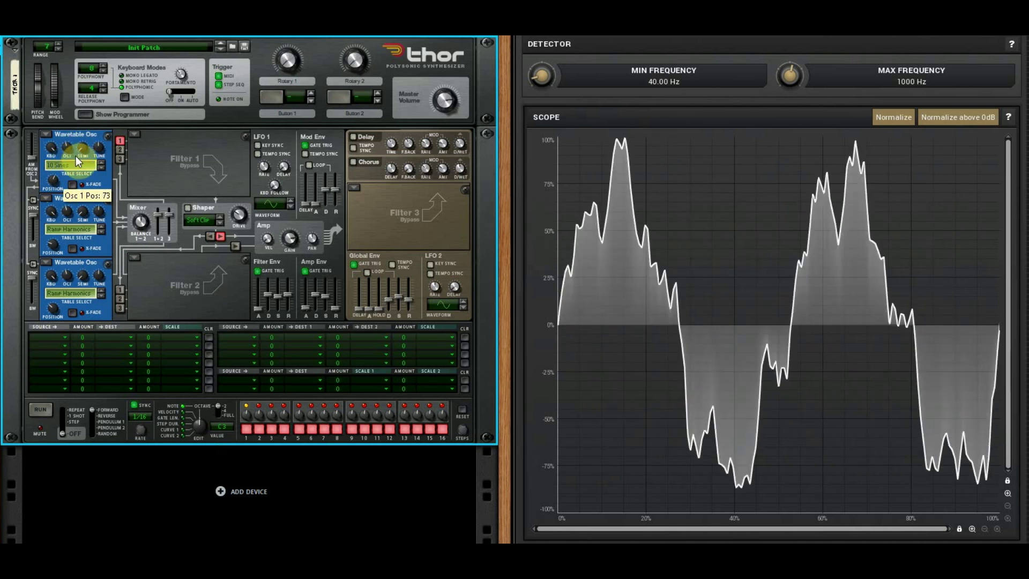
mouse_move(73, 182)
left_mouse_down()
mouse_move(59, 199)
mouse_move(73, 172)
mouse_move(53, 189)
mouse_move(56, 208)
mouse_move(68, 181)
mouse_move(76, 202)
mouse_move(76, 188)
left_mouse_up()
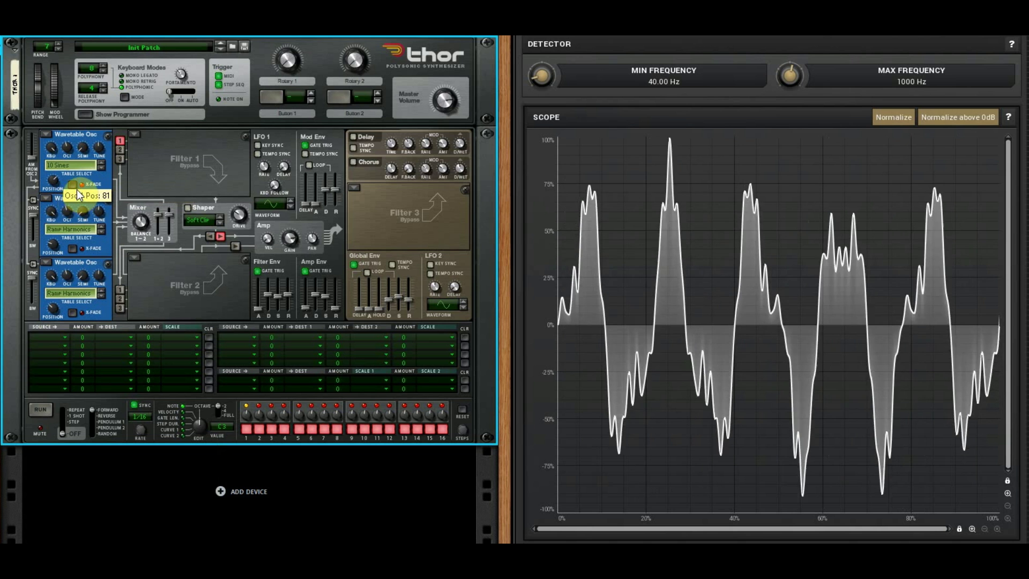
- Try the 5 Sines table on Osc 1 at a position of about 6
left_click(69, 165)
left_click(107, 290)
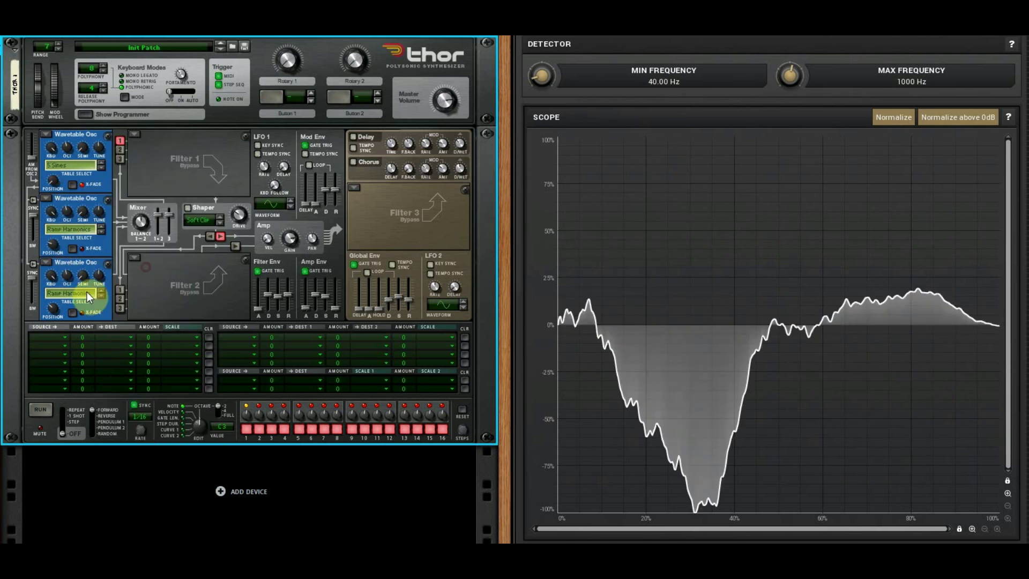
left_click_drag(55, 196, 75, 163)
- Switch Osc 1 to Random Sines and raise its position to 97
left_click(75, 162)
left_click(150, 284)
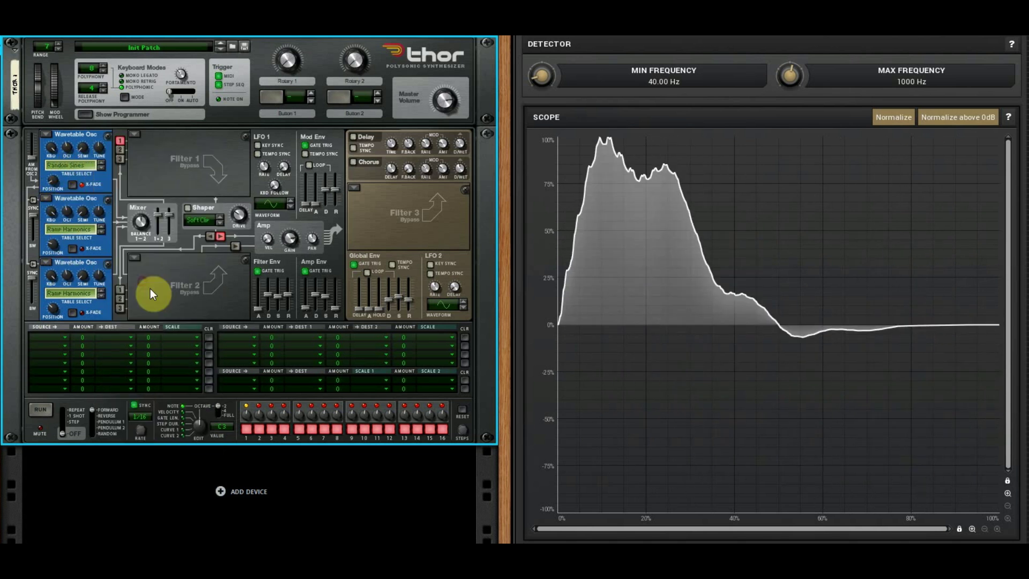
left_click_drag(54, 178, 68, 150)
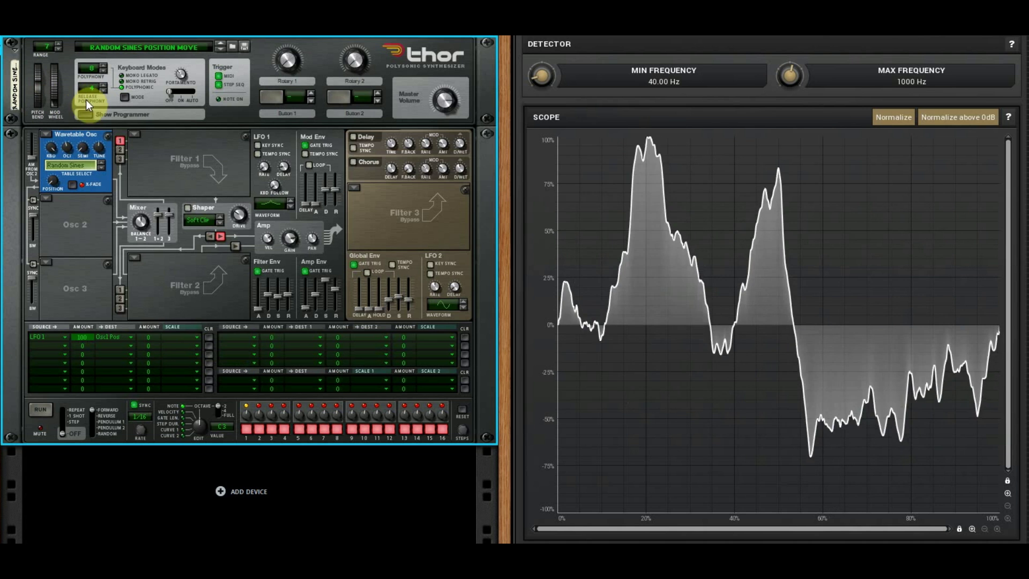
- Load RANDOM SINE SOUND DESIGN EFFECT.cmb from the patch browser, then show and hide its devices
left_click(232, 46)
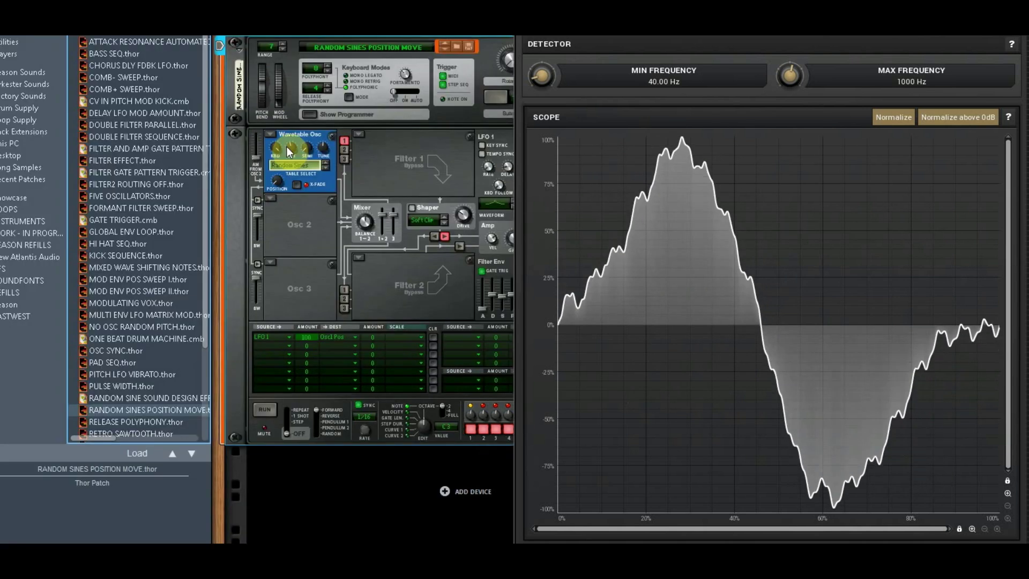
double_click(165, 401)
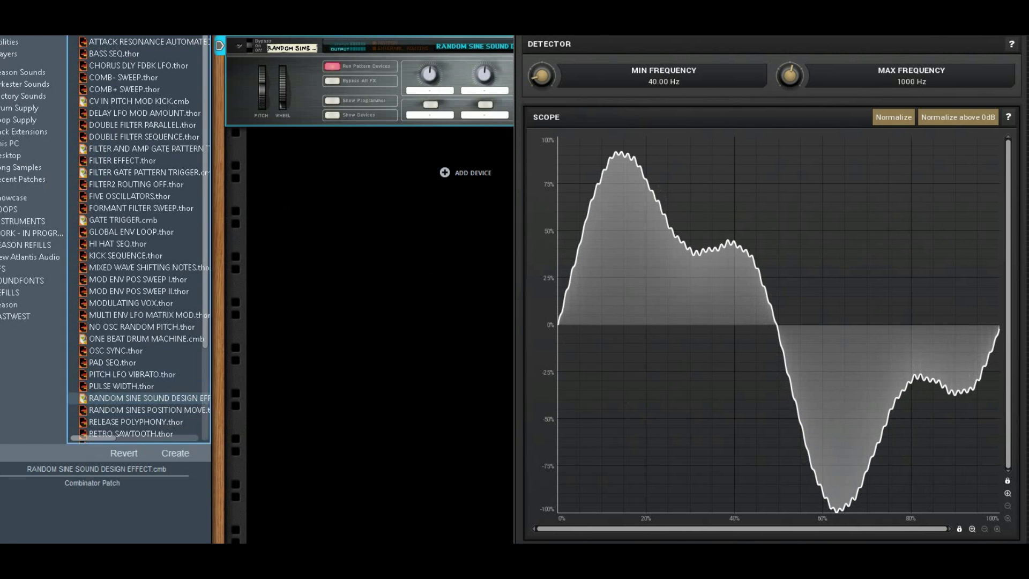
left_click(224, 66)
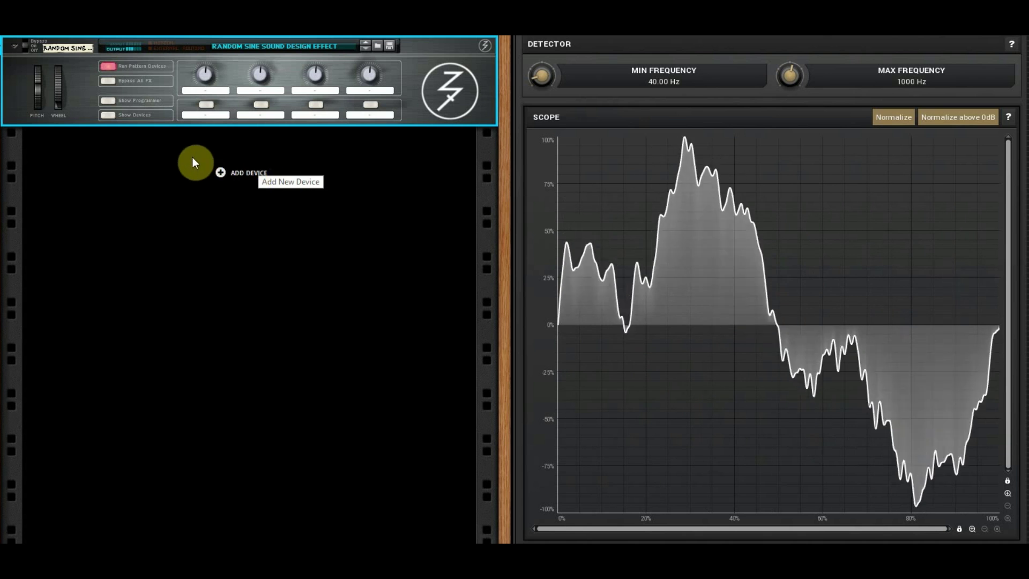
left_click(109, 115)
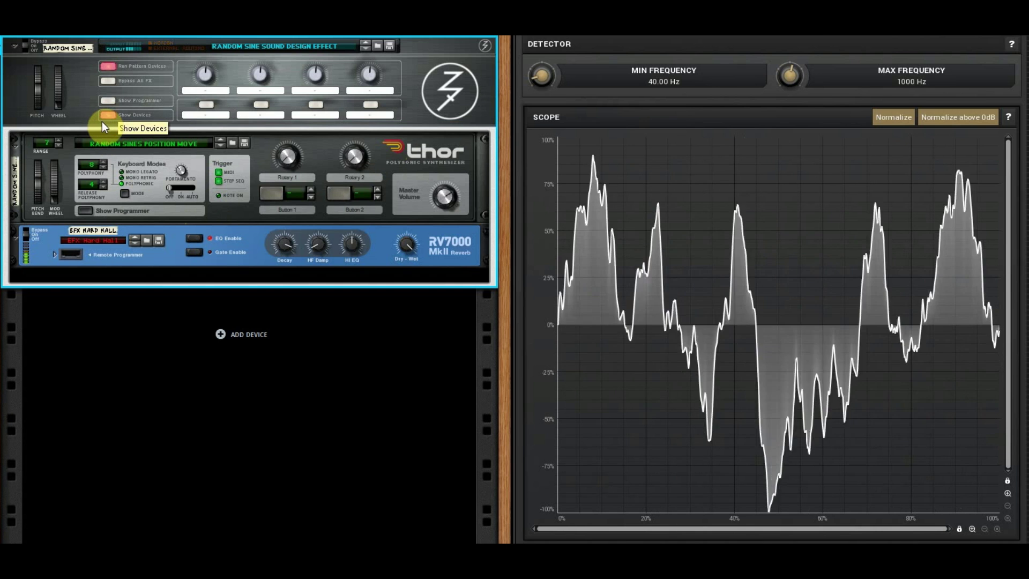
left_click(106, 116)
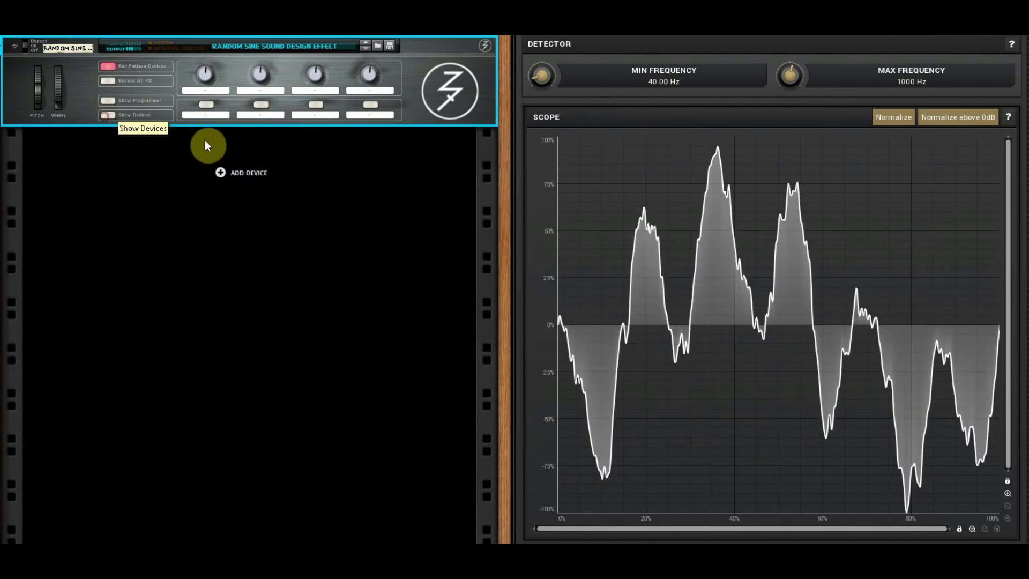
- Audition the Mixed Waves 1, 2 and 3 wavetables on Osc 1, adjusting Position
right_click(79, 69)
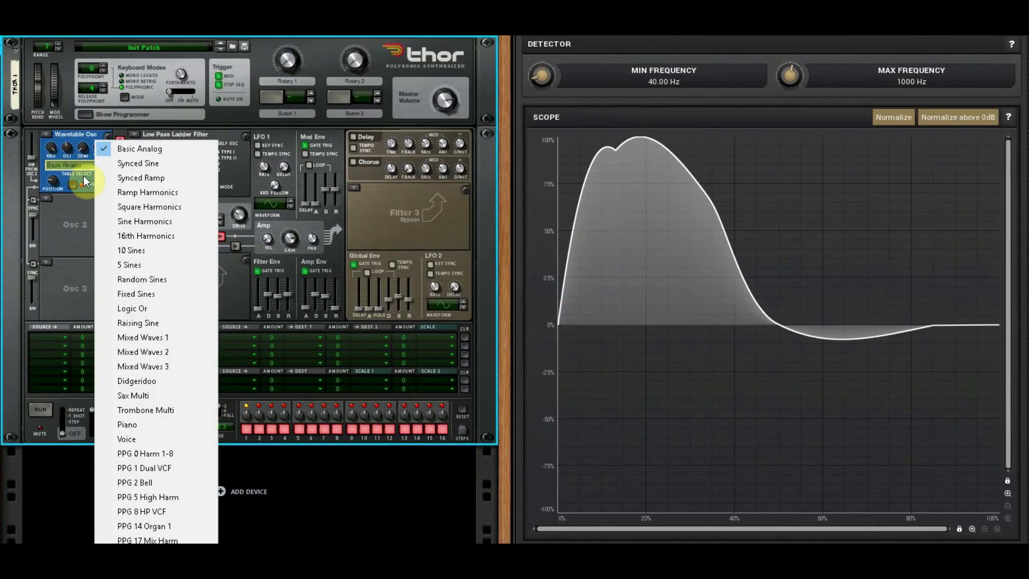
left_click(157, 338)
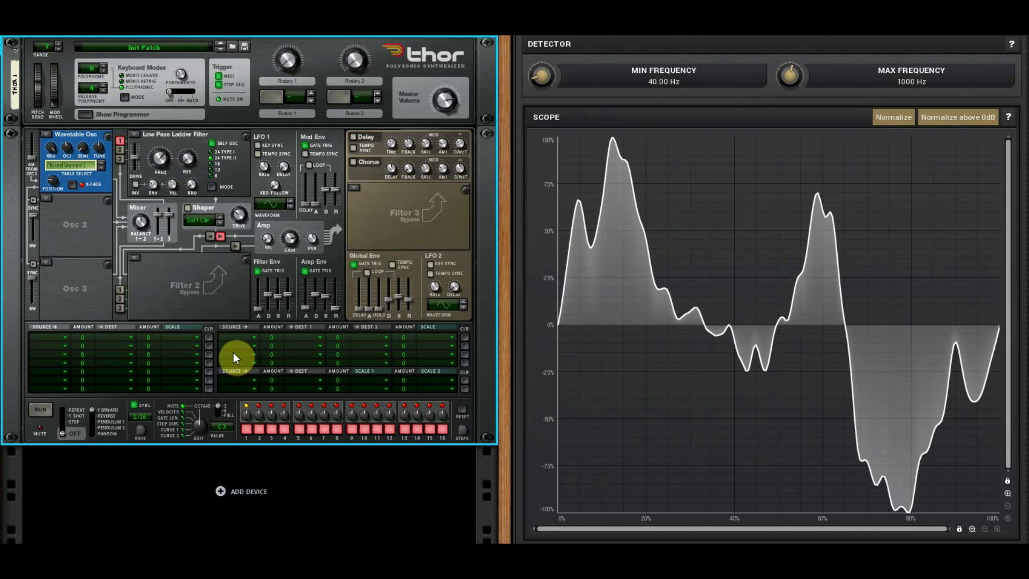
left_click_drag(59, 174, 85, 167)
left_click(82, 163)
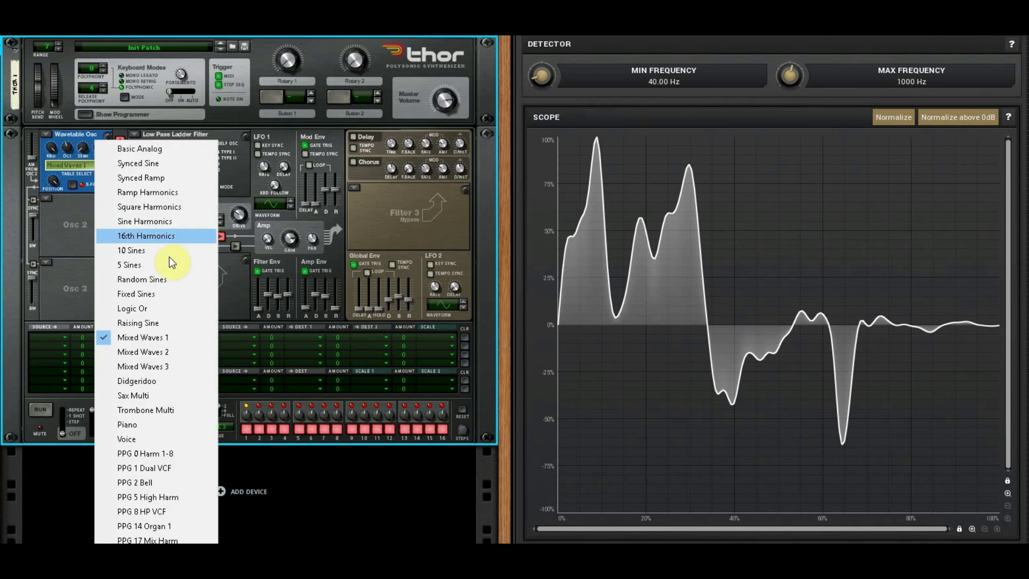
left_click(153, 353)
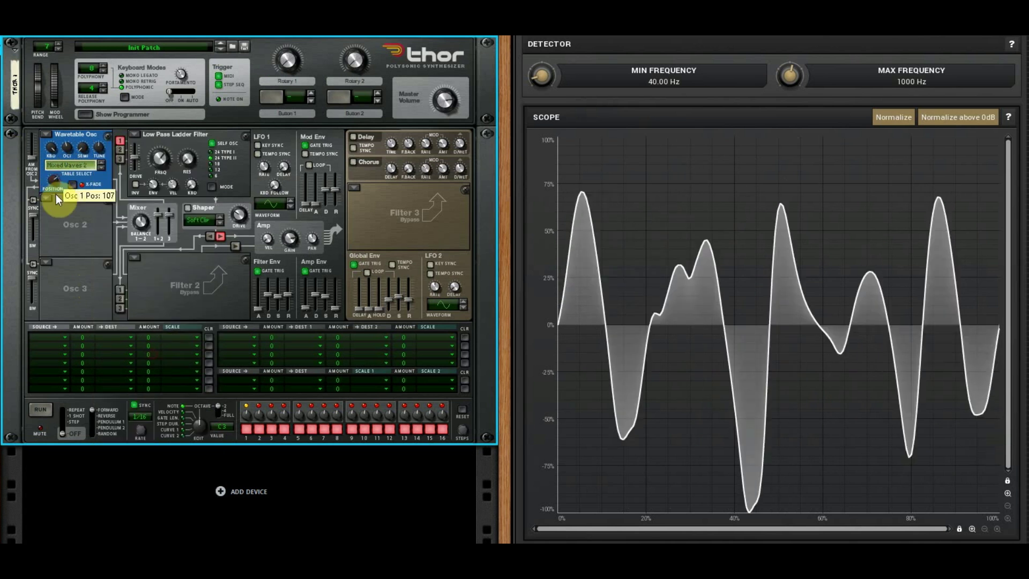
left_click(63, 163)
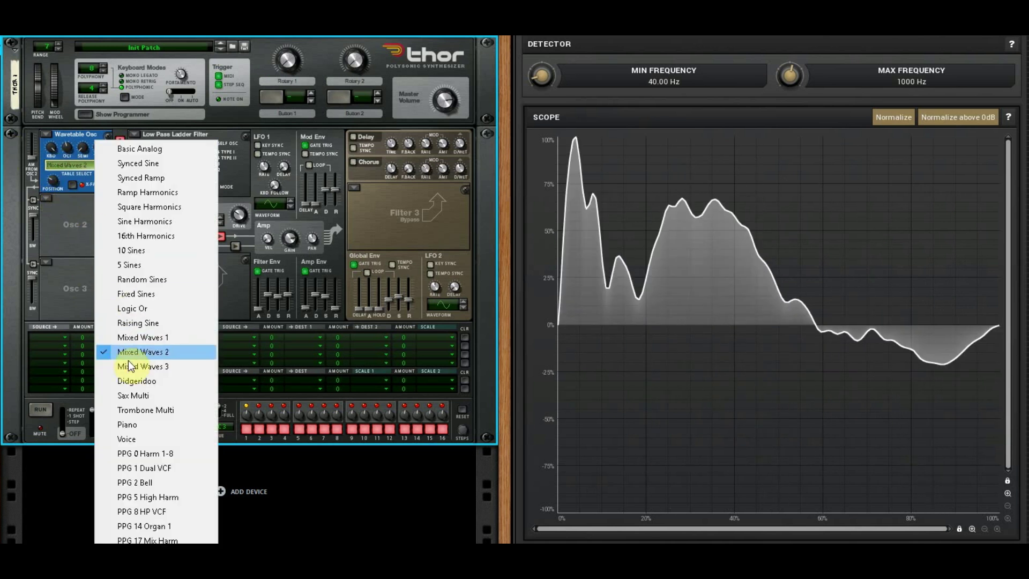
left_click(140, 366)
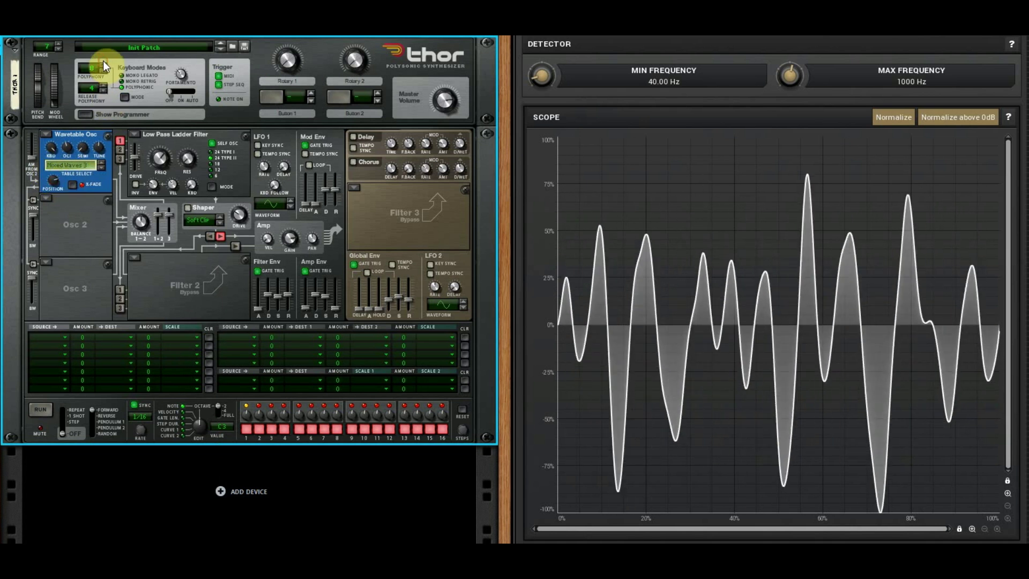
- Raise Thor's polyphony to 24 voices
left_click(104, 68)
left_click(105, 68)
left_click(105, 69)
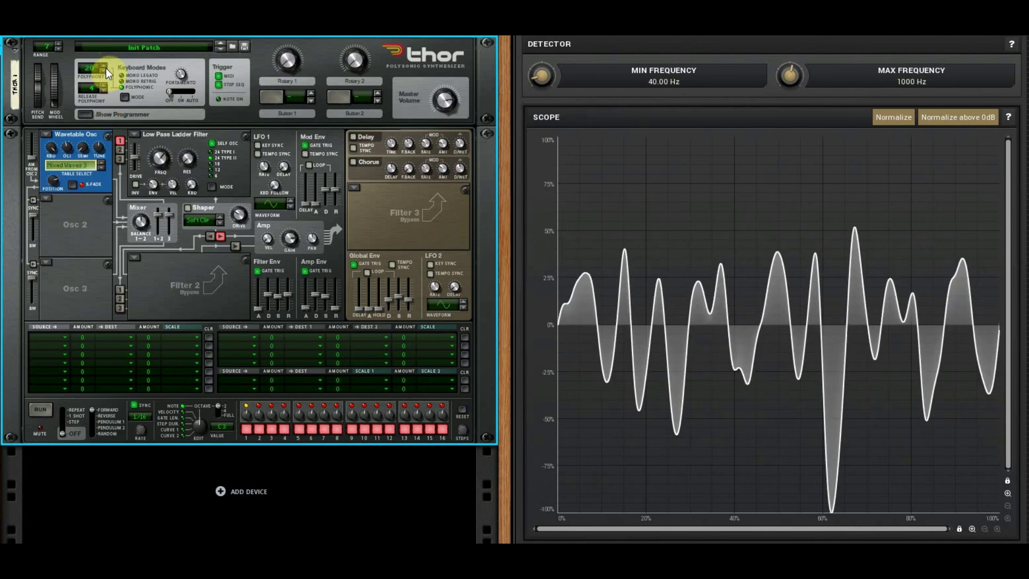
- Switch Osc 1 to the Didgeridoo wavetable and sweep its Position
mouse_move(53, 178)
left_mouse_down()
mouse_move(69, 205)
mouse_move(59, 160)
left_mouse_up()
left_click(59, 160)
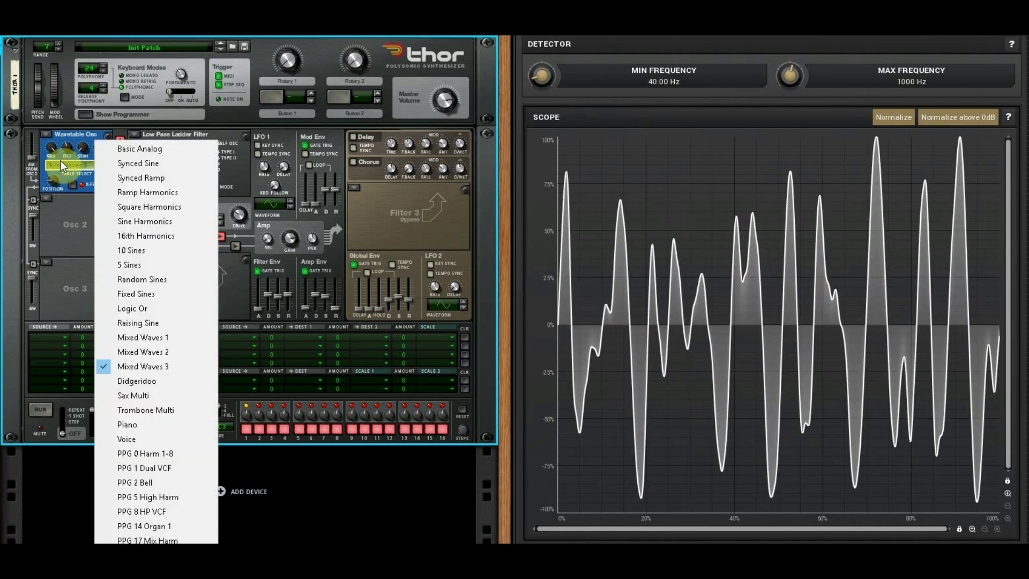
left_click(142, 381)
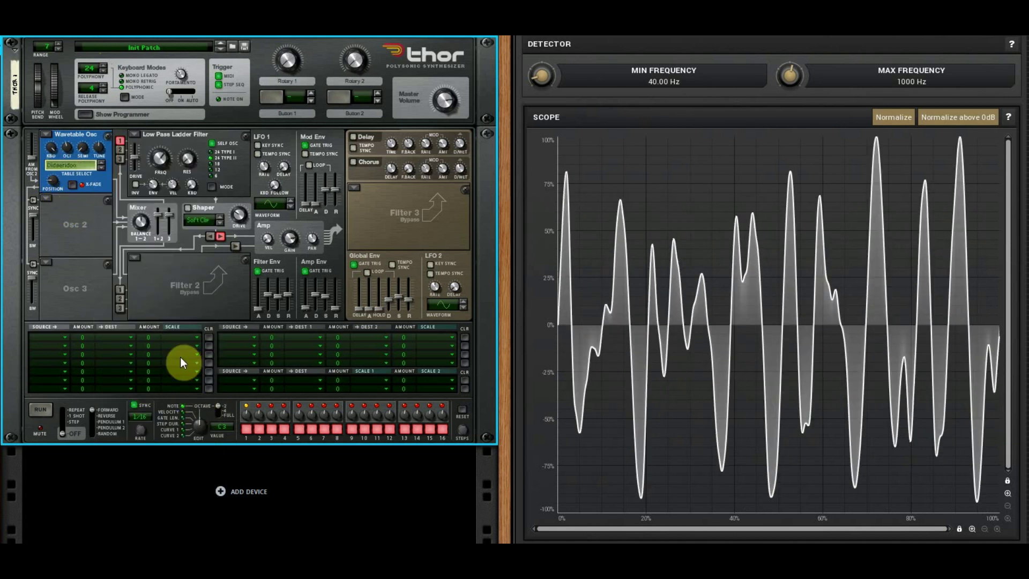
mouse_move(57, 192)
left_mouse_down()
mouse_move(63, 169)
mouse_move(59, 191)
left_mouse_up()
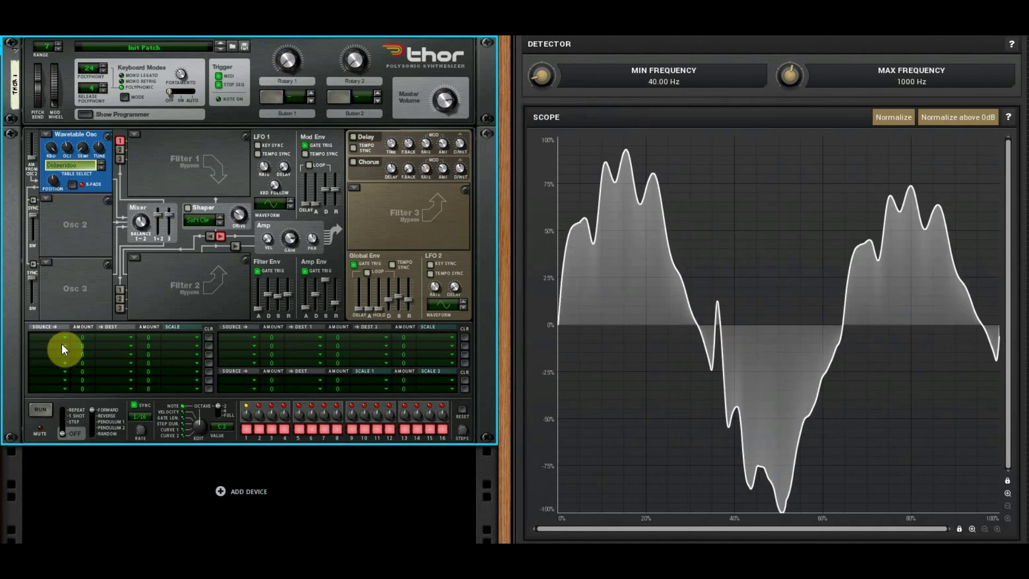
- Set the first mod row's source to LFO 1 and change LFO 1's waveform
left_click(63, 336)
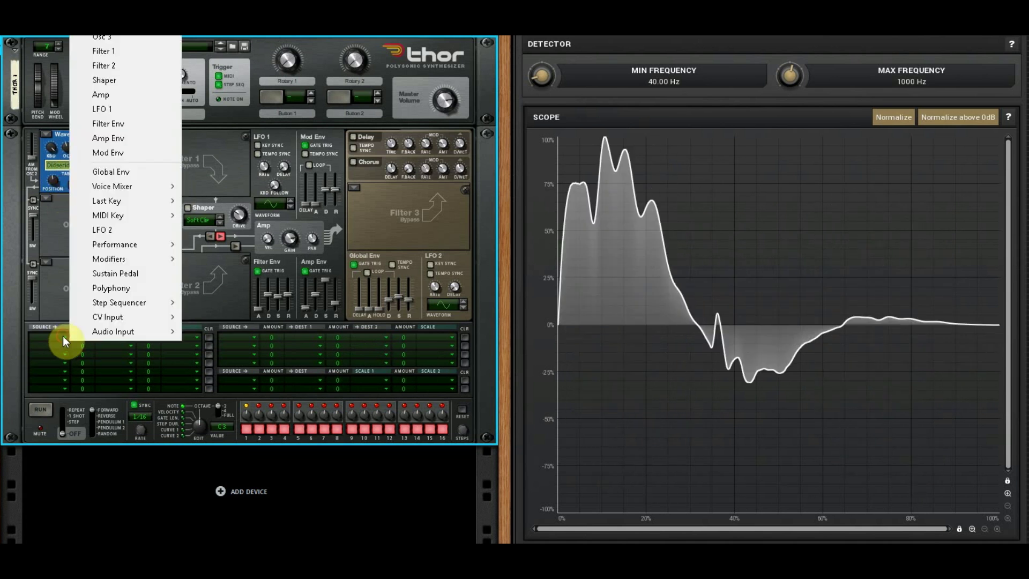
left_click(120, 109)
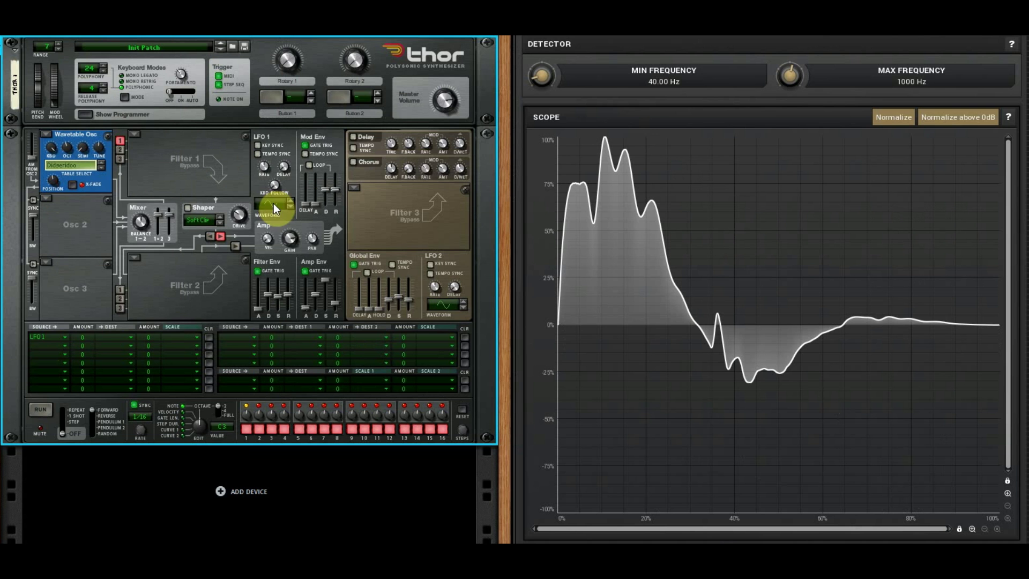
mouse_move(273, 206)
left_mouse_down()
mouse_move(311, 145)
mouse_move(301, 223)
mouse_move(292, 206)
left_mouse_up()
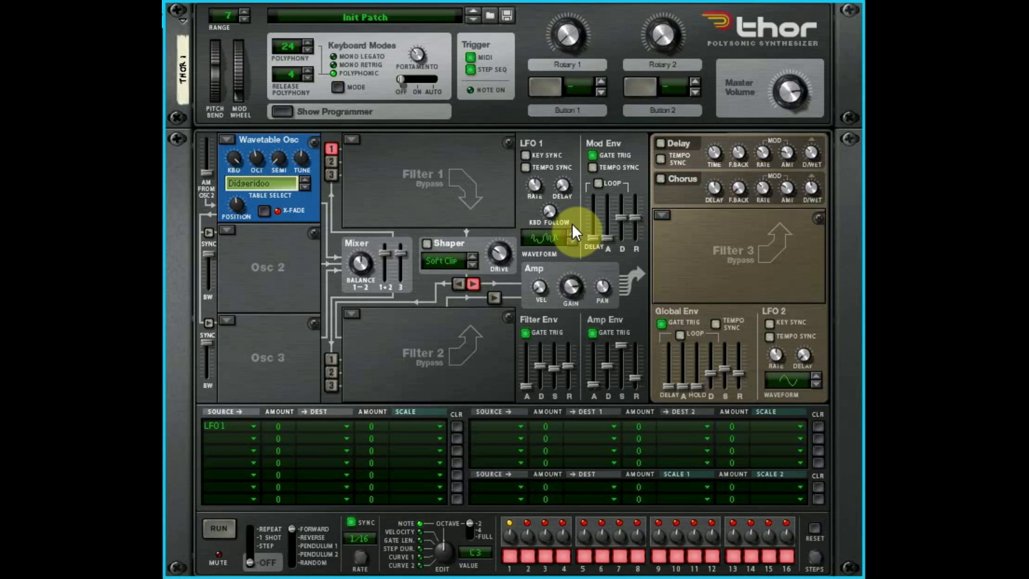
- Route the row to Osc 1 Pos with an amount of 100
left_click(330, 427)
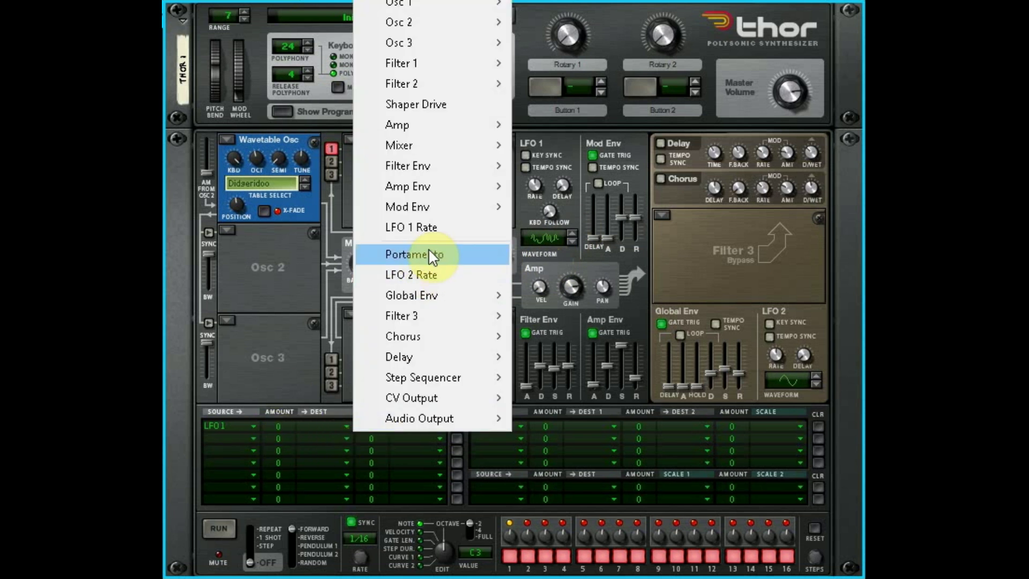
mouse_move(444, 148)
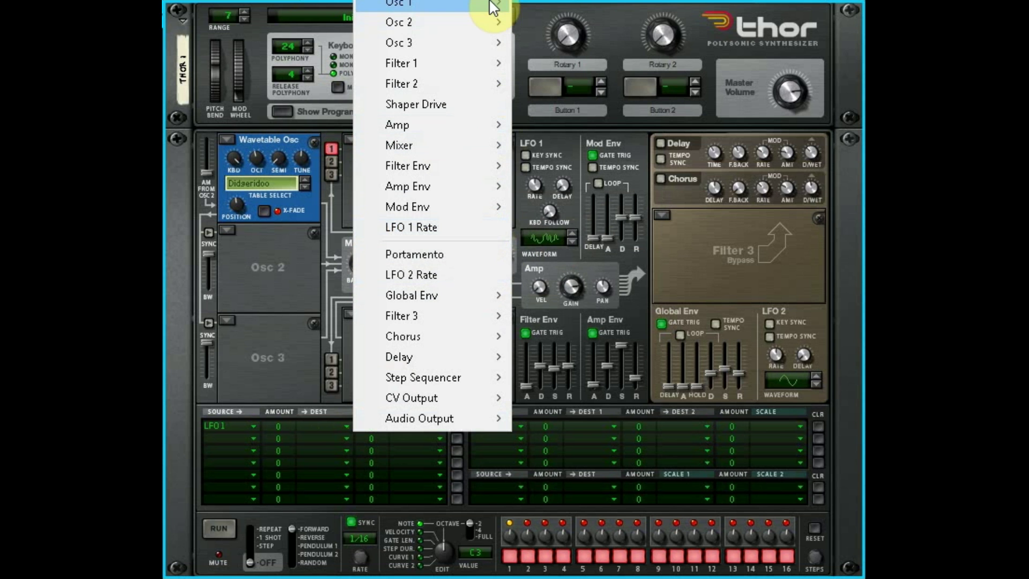
mouse_move(489, 5)
left_click(554, 42)
left_click_drag(282, 420, 336, 378)
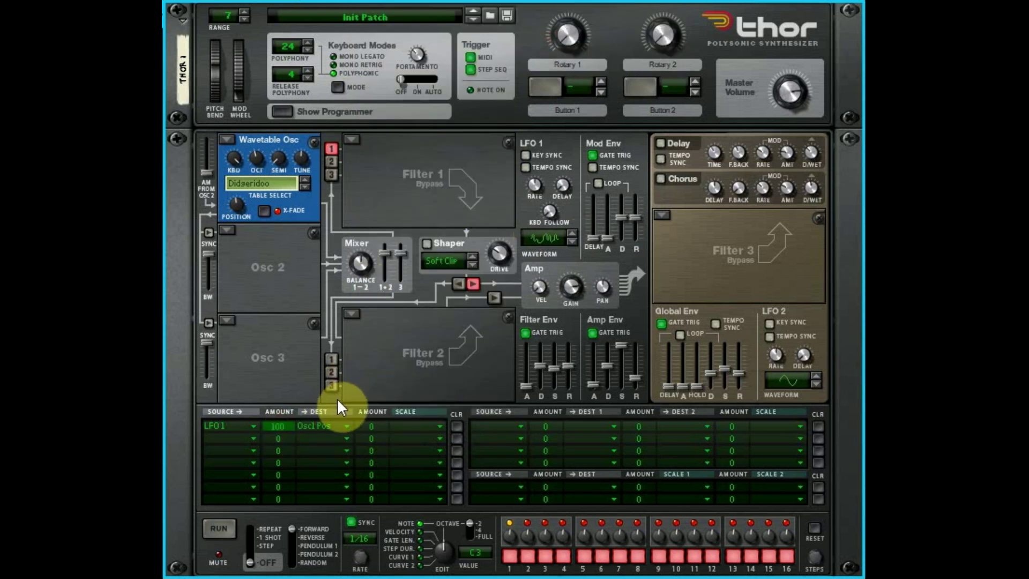
- Switch Osc 1 to the Sax Multi wavetable and sweep its Position
right_click(343, 407)
left_click(283, 395)
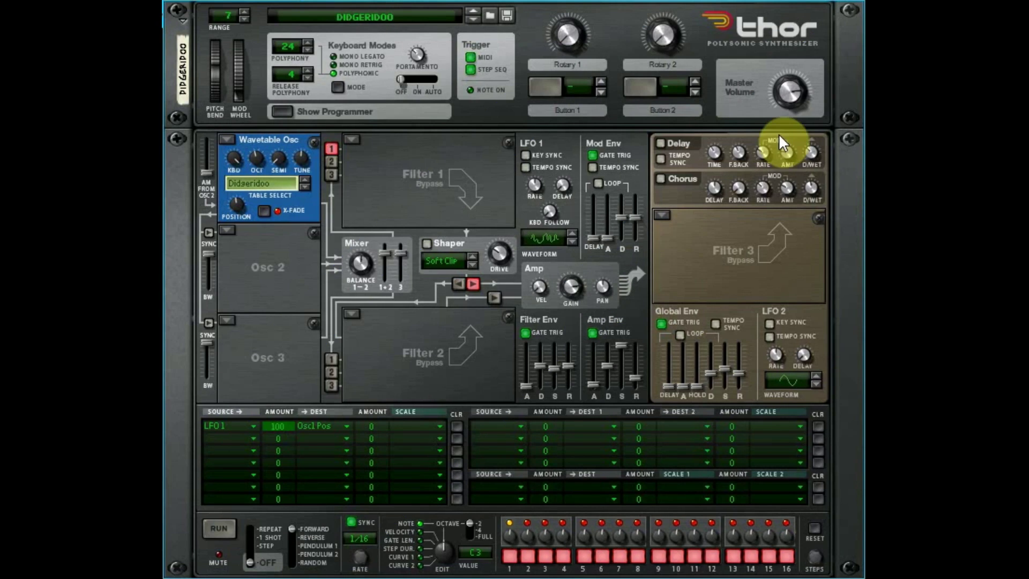
left_click(274, 185)
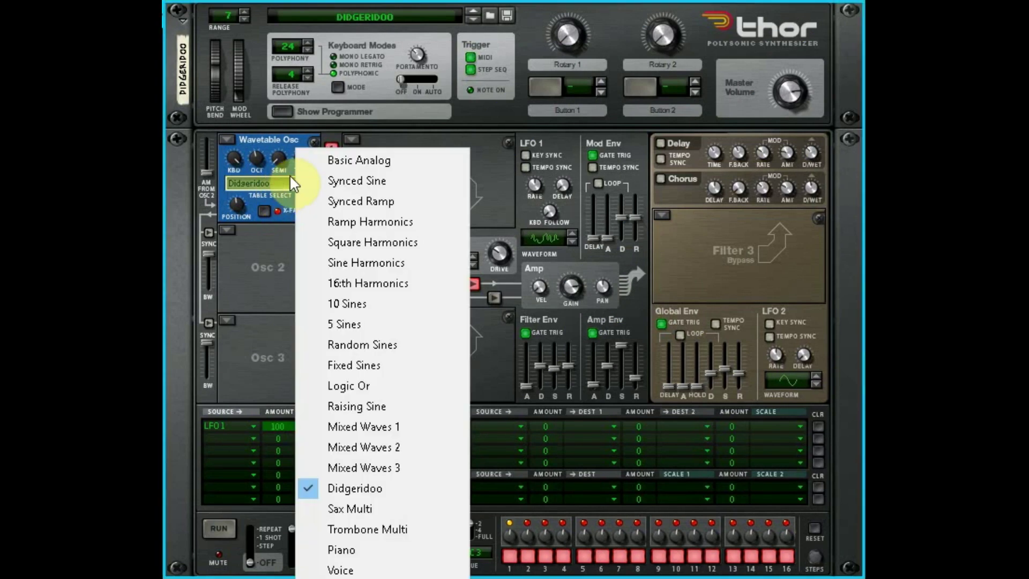
left_click(364, 509)
mouse_move(239, 210)
left_mouse_down()
mouse_move(239, 194)
mouse_move(246, 208)
left_mouse_up()
- Clear LFO 1 from the first mod row and turn Osc 1 Position up to maximum
left_click(253, 426)
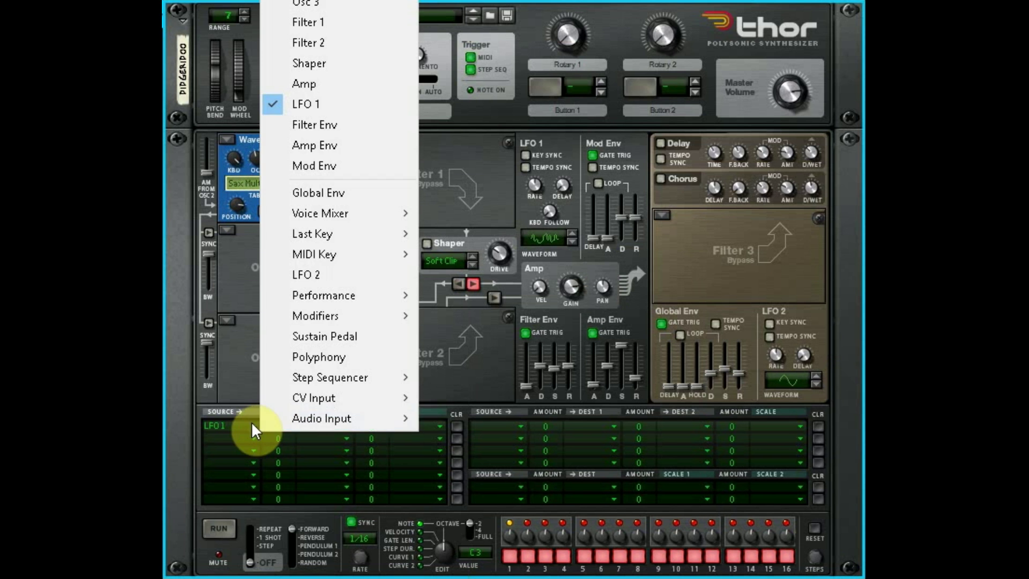
left_click(455, 426)
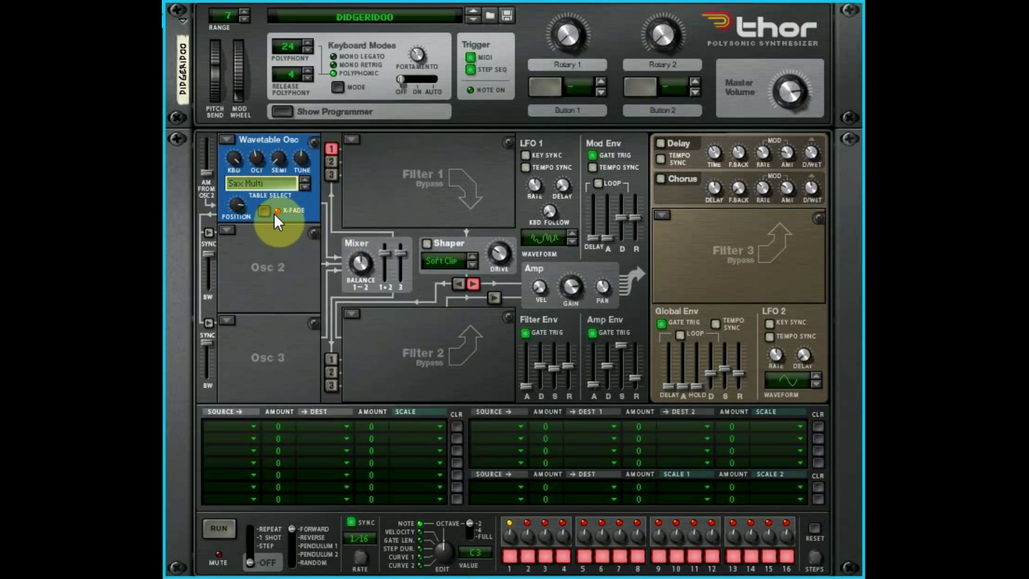
mouse_move(243, 207)
mouse_move(244, 237)
left_mouse_down()
mouse_move(243, 253)
mouse_move(248, 220)
left_mouse_up()
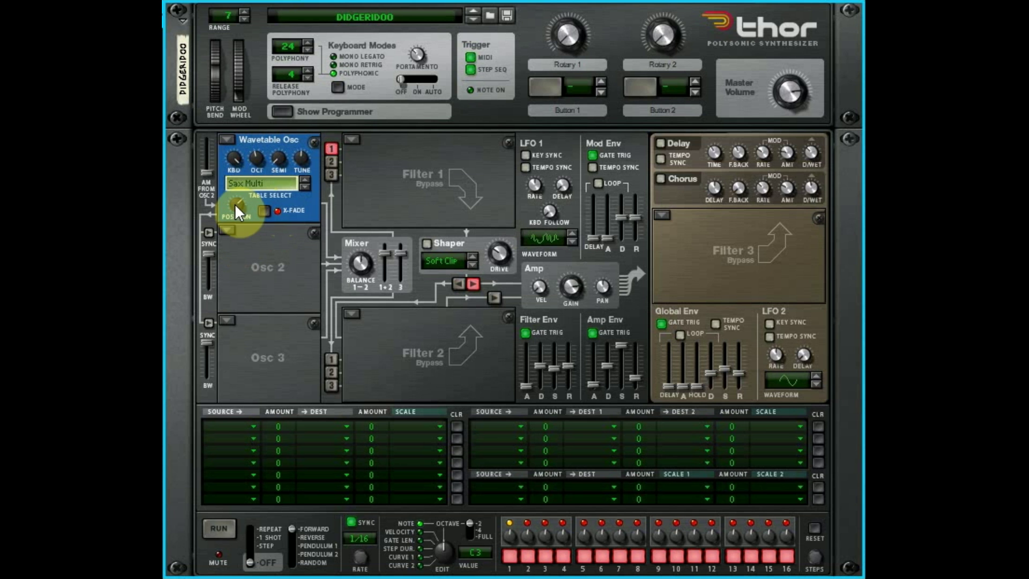
left_click_drag(236, 206, 247, 185)
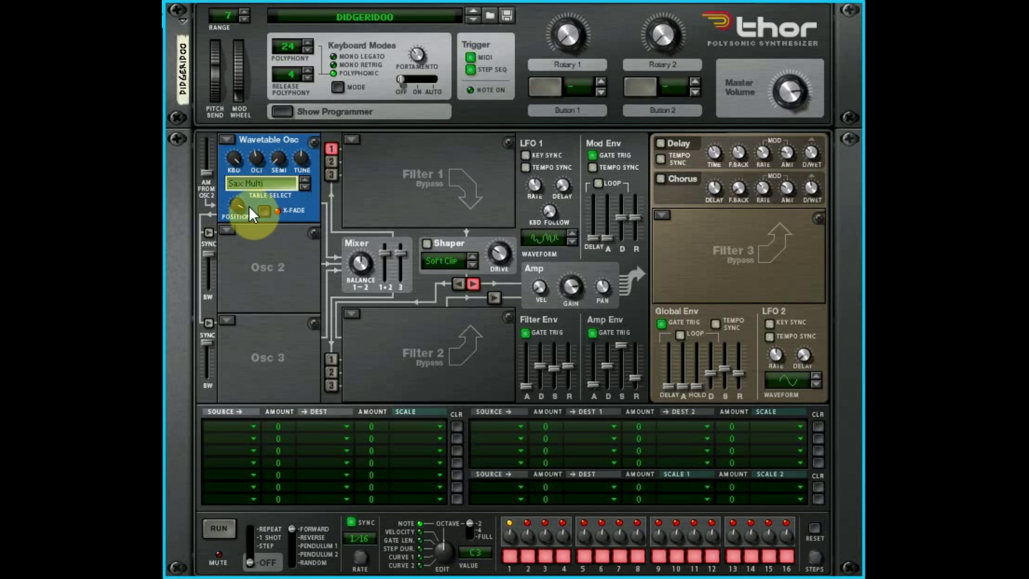
- Try the Trombone Multi wavetable with Position at 96
left_click(253, 183)
left_click(386, 530)
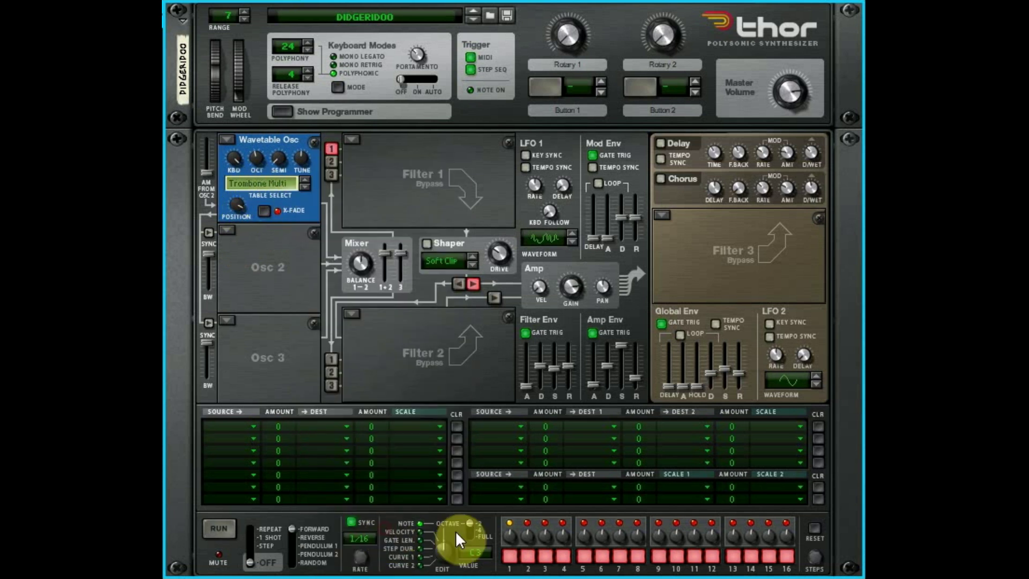
left_click_drag(230, 207, 309, 197)
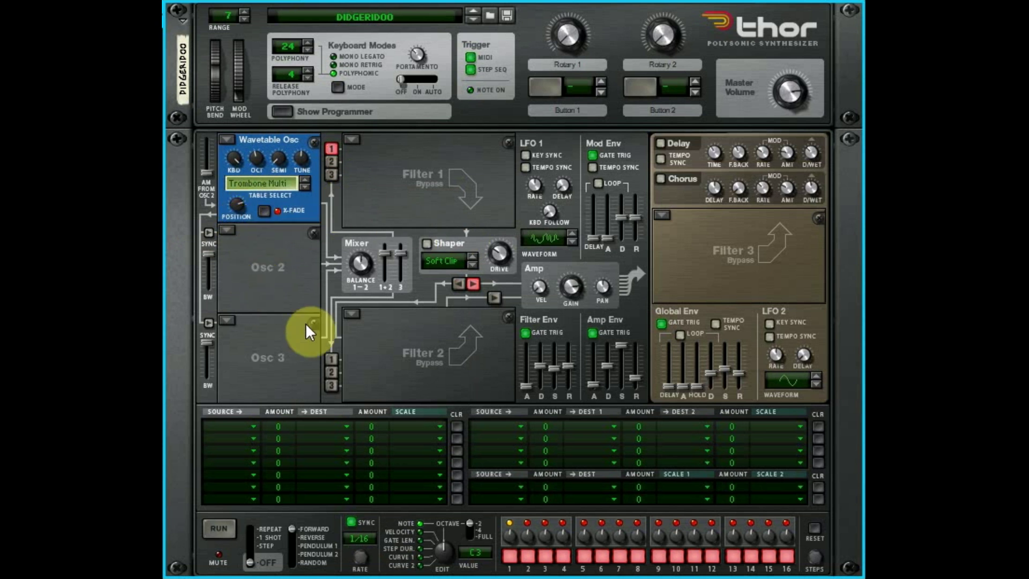
- Switch to the Piano wavetable, with amp envelope sustain at 0 and decay at 10.8 s
left_click(272, 181)
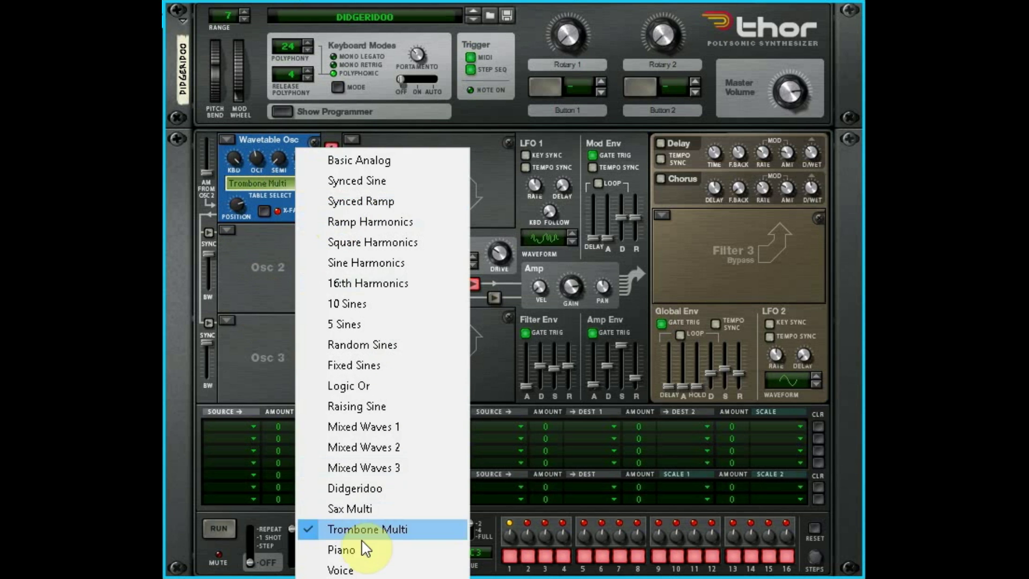
left_click(342, 550)
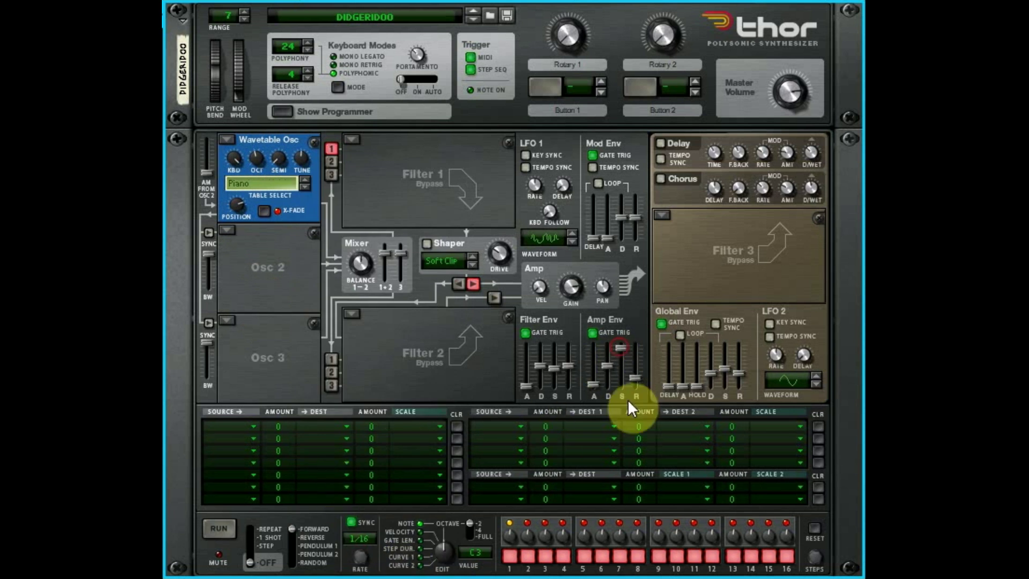
left_click_drag(628, 400, 626, 403)
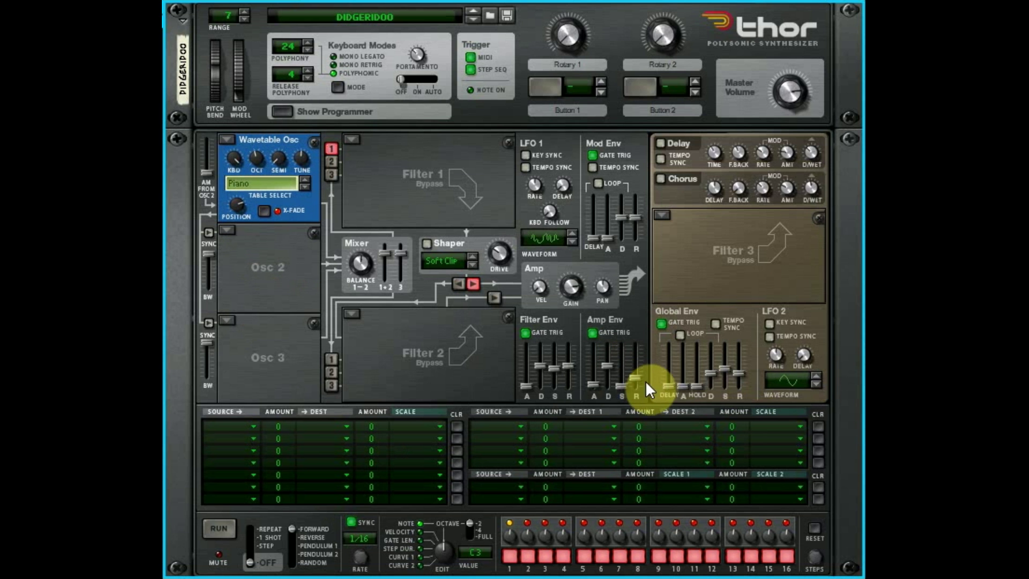
left_click_drag(613, 366, 611, 358)
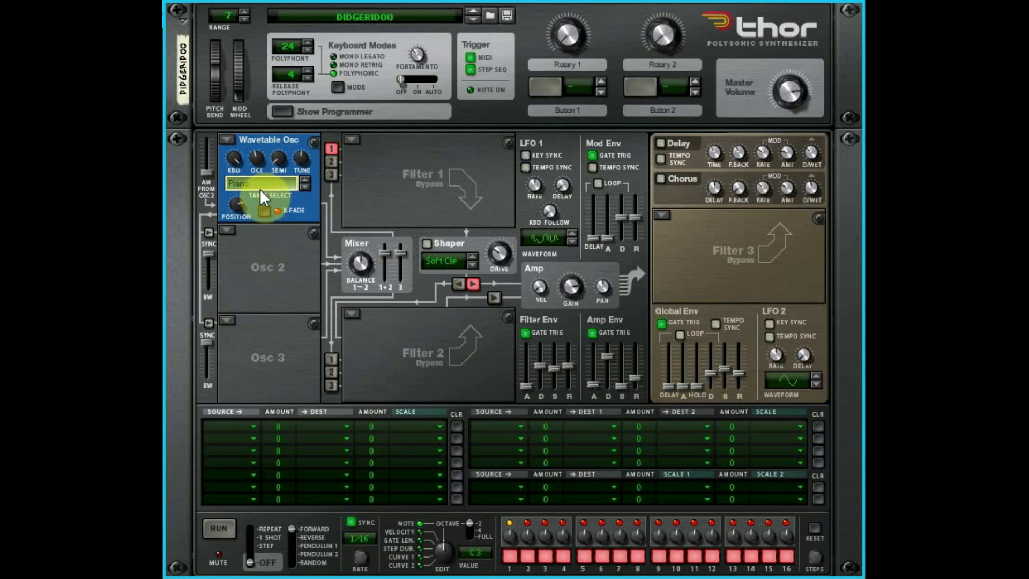
- Choose the Voice wavetable and sweep Position down to about 20, then up to 68
left_click(283, 181)
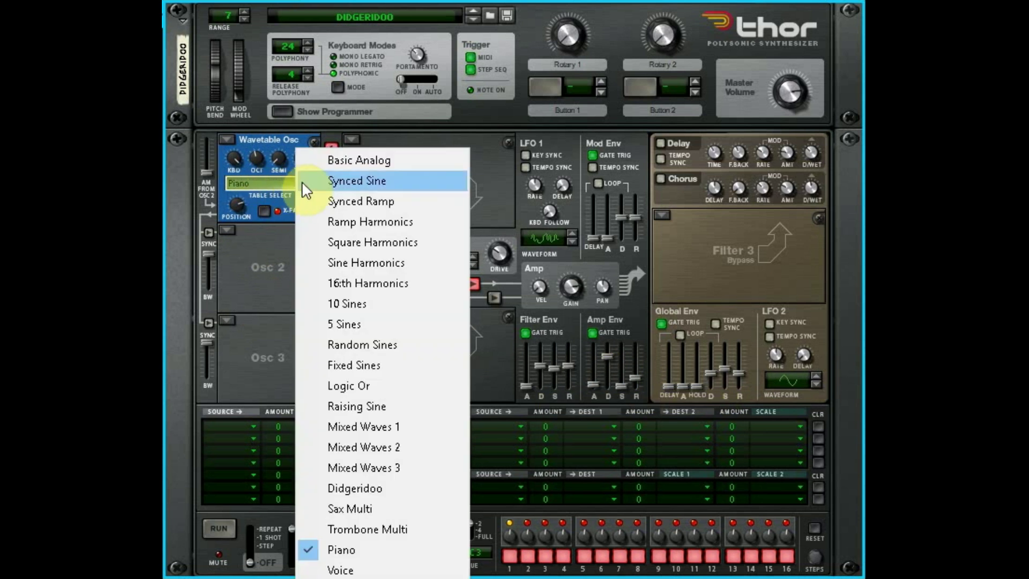
left_click(346, 567)
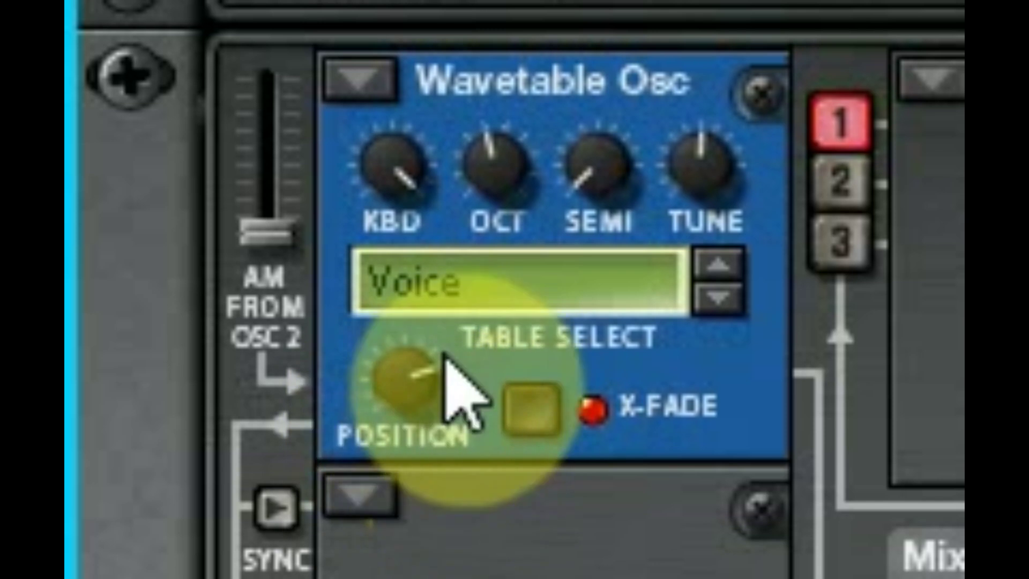
left_click_drag(441, 363, 654, 386)
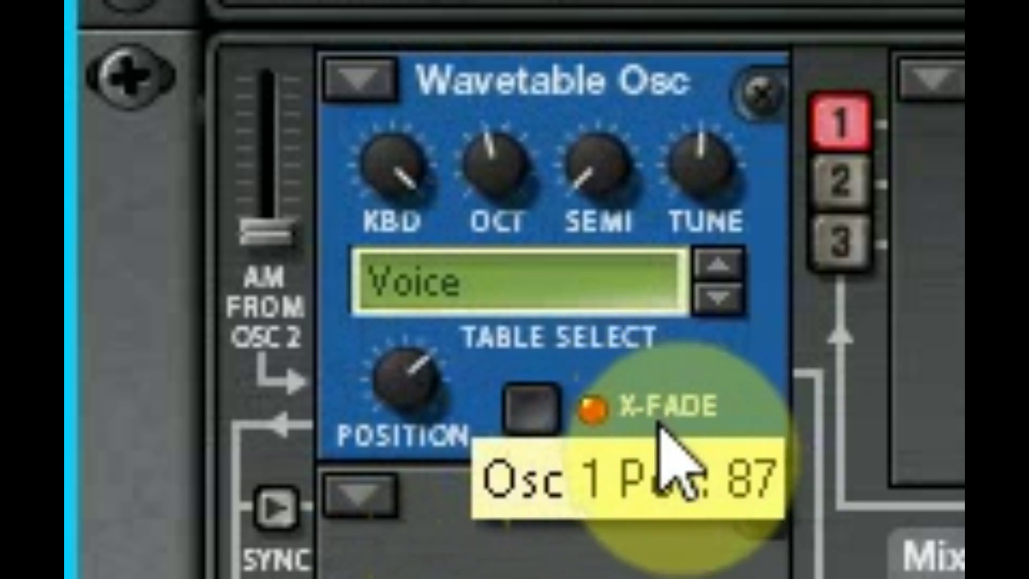
left_click_drag(660, 423, 713, 407)
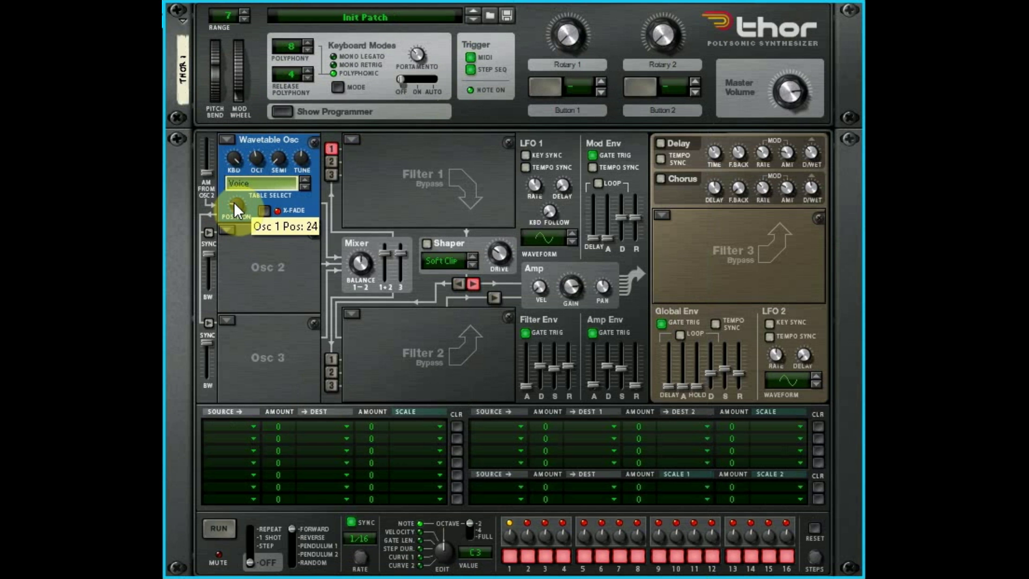
mouse_move(234, 202)
left_mouse_down()
mouse_move(249, 178)
mouse_move(250, 214)
mouse_move(239, 208)
left_mouse_up()
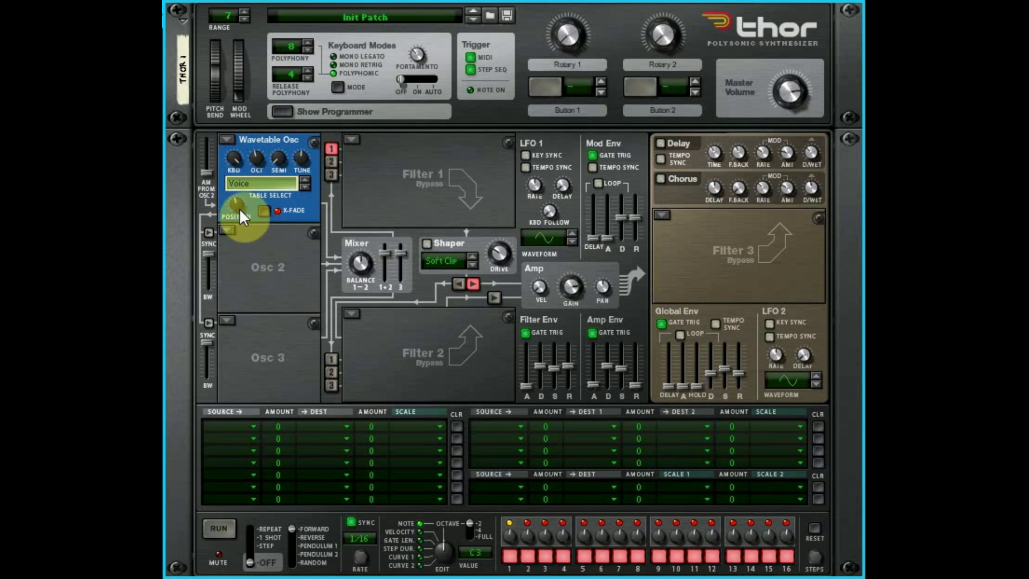
- Step from PPG 0 Harm 1-8 through PPG 1 Dual VCF (Position 102) to PPG 5 High Harm
left_click(265, 183)
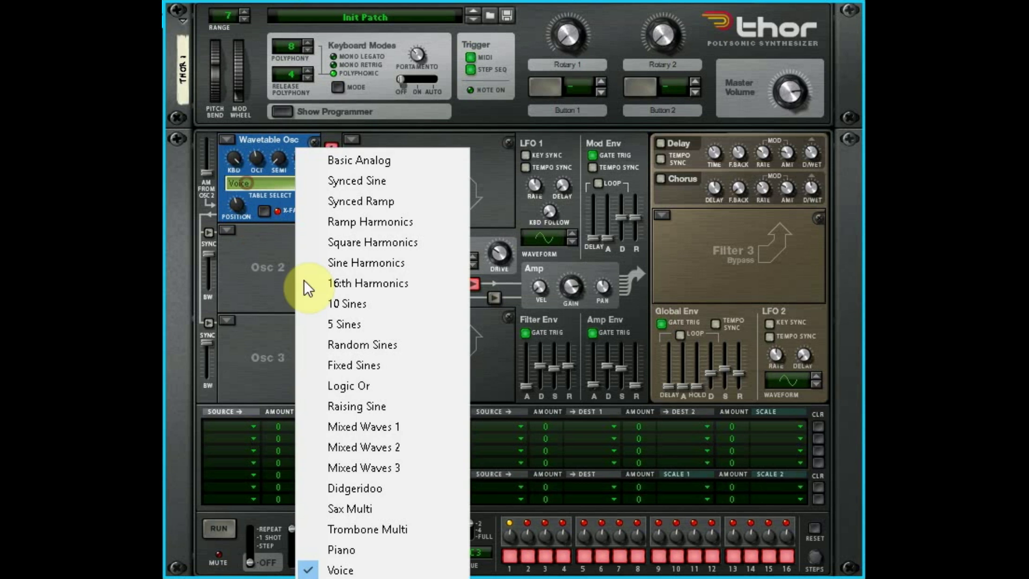
left_click(390, 576)
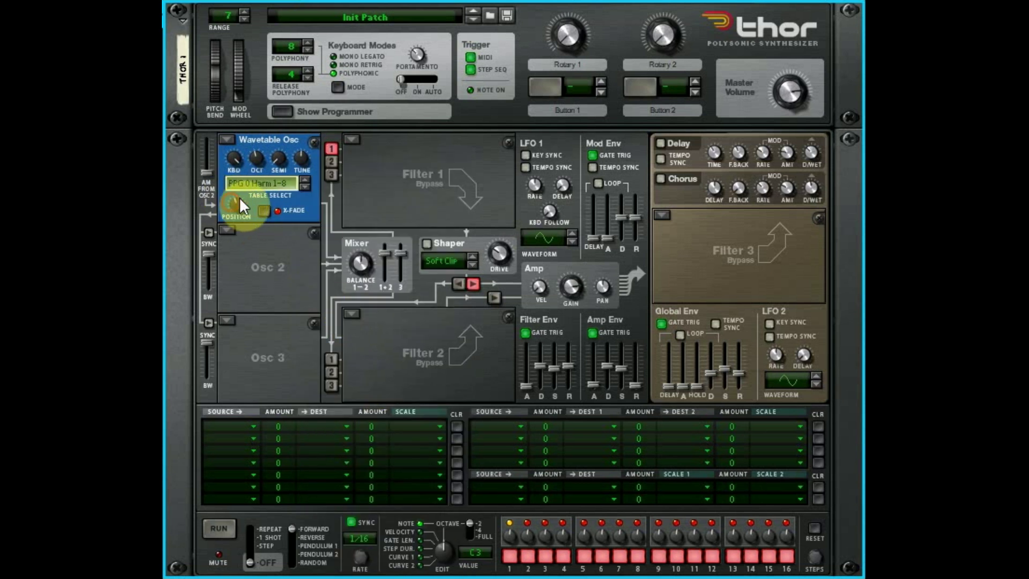
left_click(306, 187)
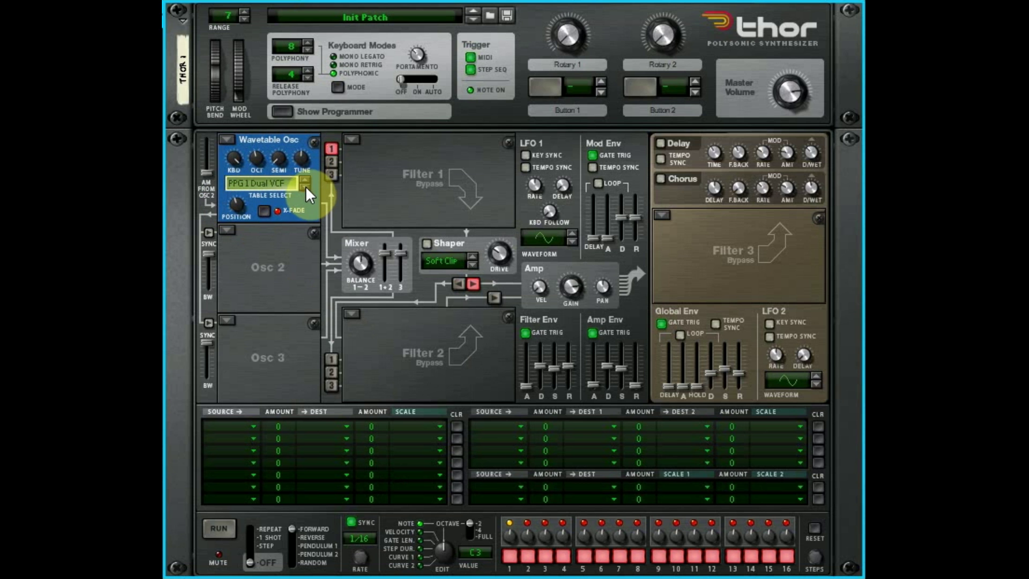
left_click_drag(246, 195, 296, 203)
left_click(305, 186)
left_click(305, 186)
left_click(305, 186)
left_click(305, 186)
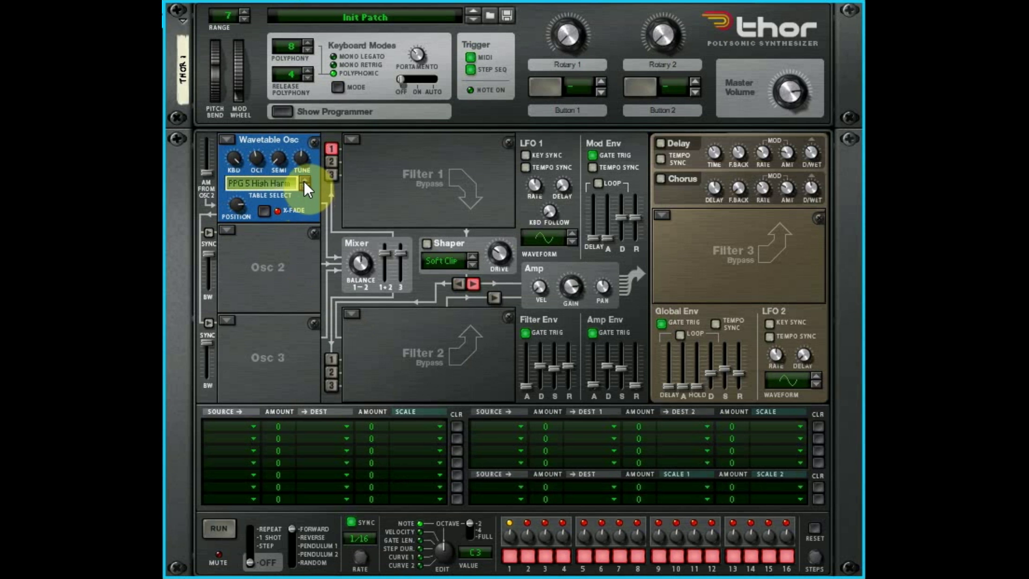
- Try PPG 2 Bell with Position lowered from 90 to 39, then return to PPG 5 High Harm
left_click(304, 180)
mouse_move(243, 214)
left_click_drag(242, 213, 247, 235)
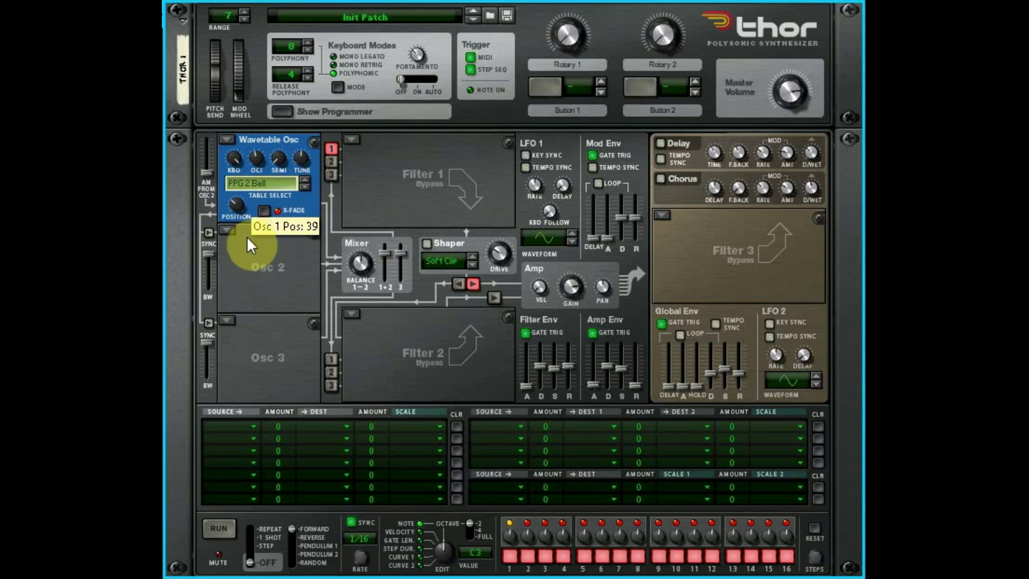
left_click(307, 187)
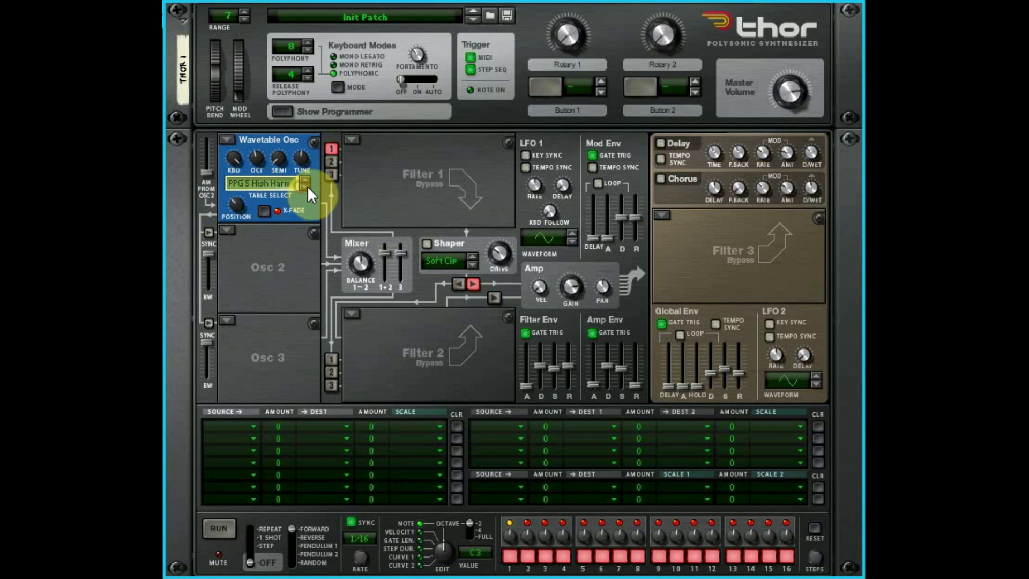
- Load the PPG T040 Bass wavetable, set Position to 69 and turn on X-Fade
left_click(278, 185)
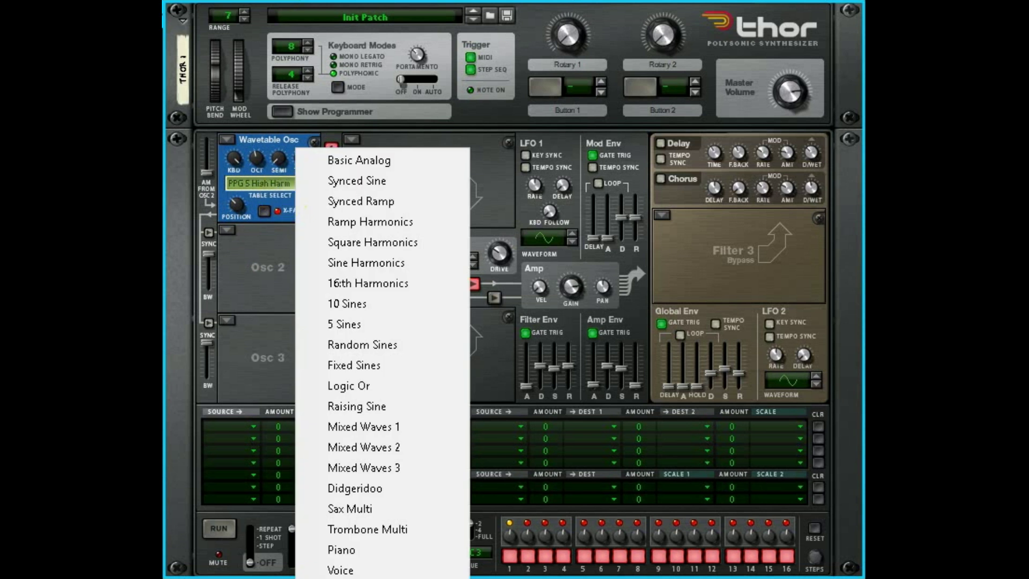
left_click(354, 575)
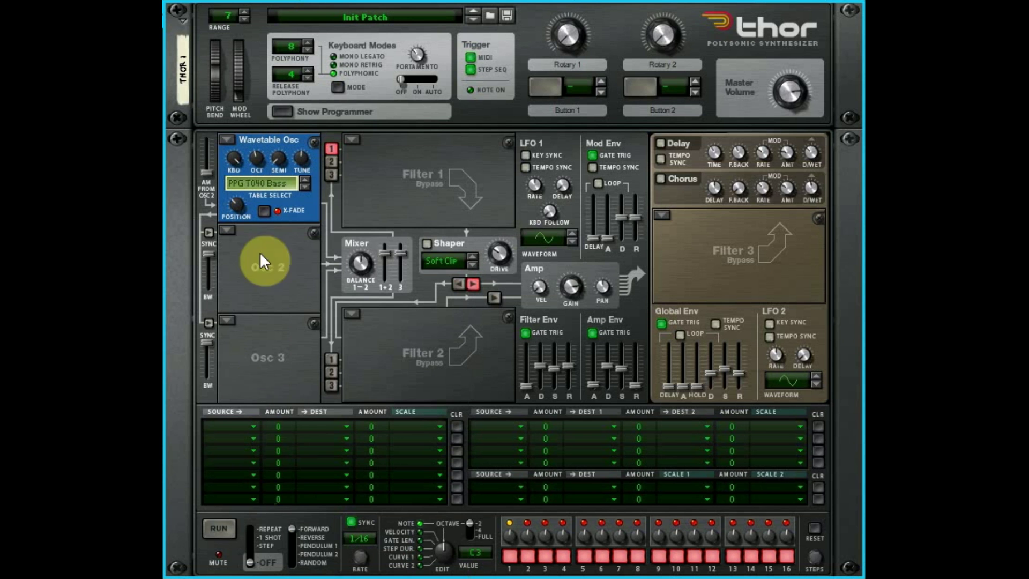
left_click(303, 186)
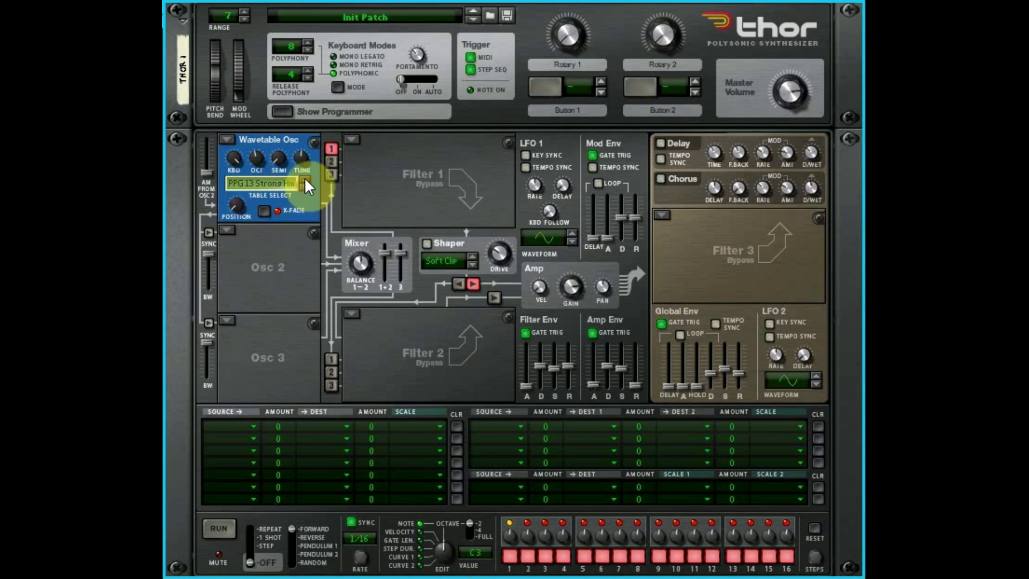
left_click(305, 179)
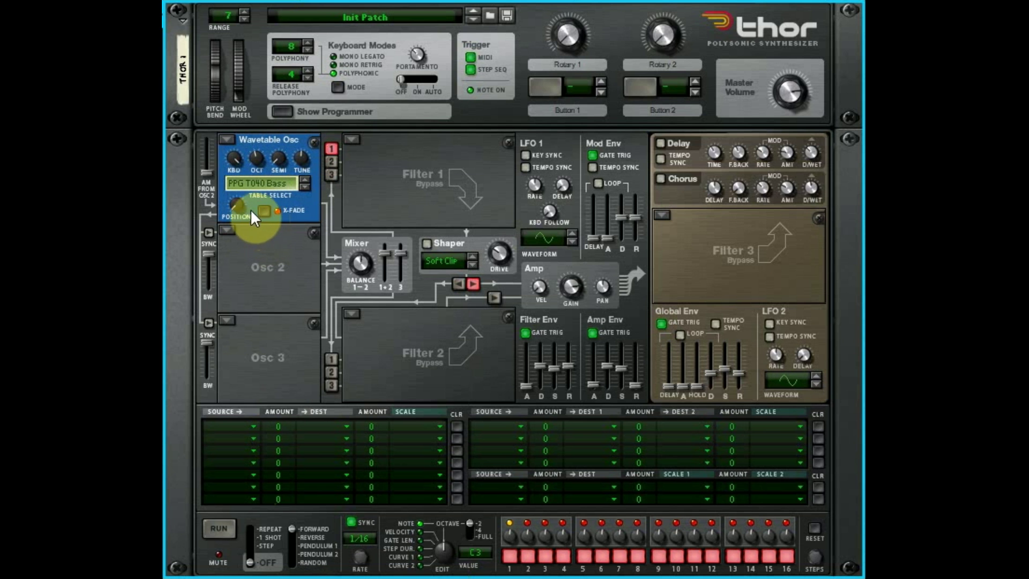
left_click_drag(241, 220, 271, 222)
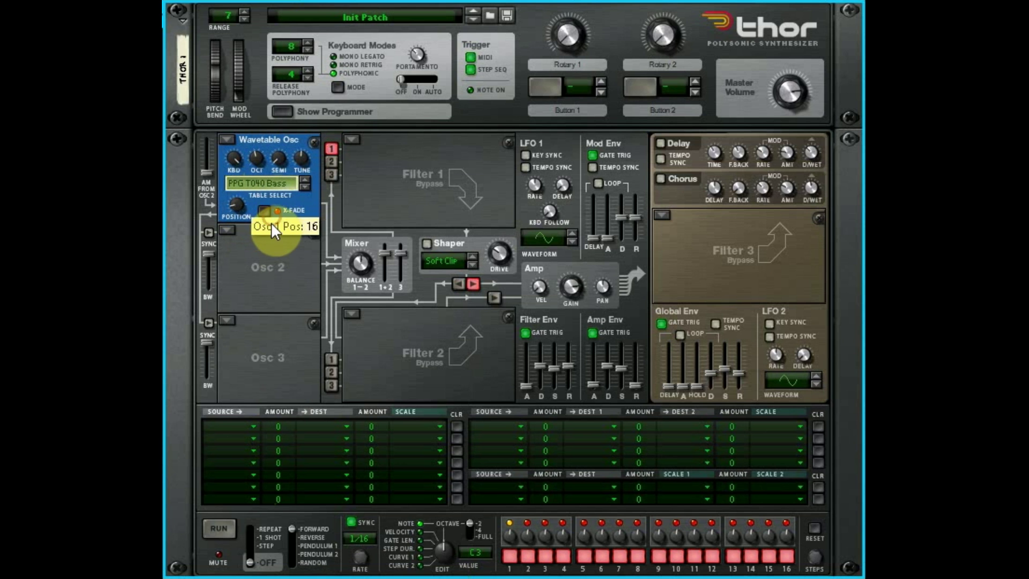
left_click(265, 210)
left_click(271, 186)
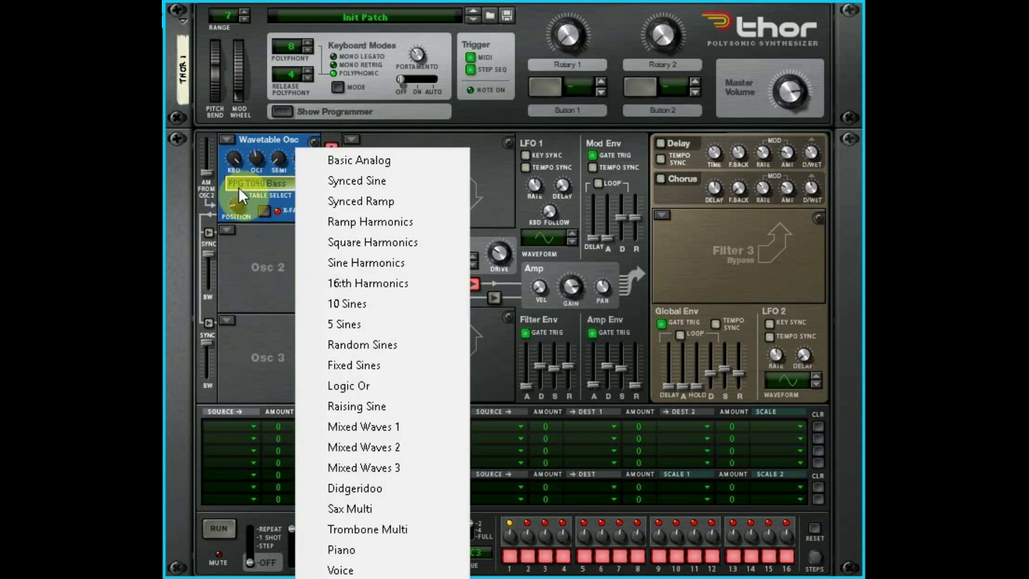
- Replace PPG T040 Bass with the Mixed Waves 3 wavetable and set Position to 0
left_click(234, 204)
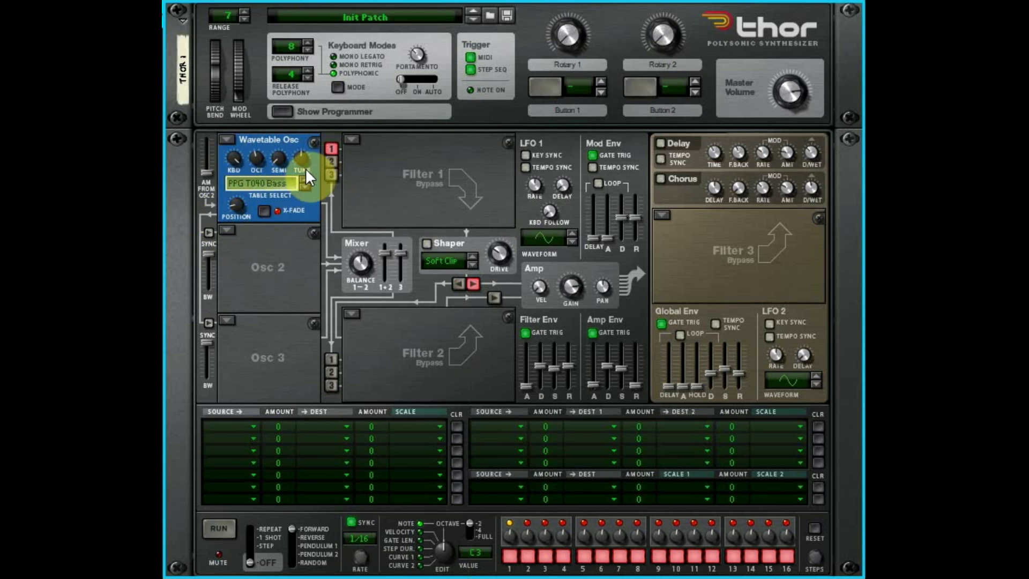
left_click(256, 184)
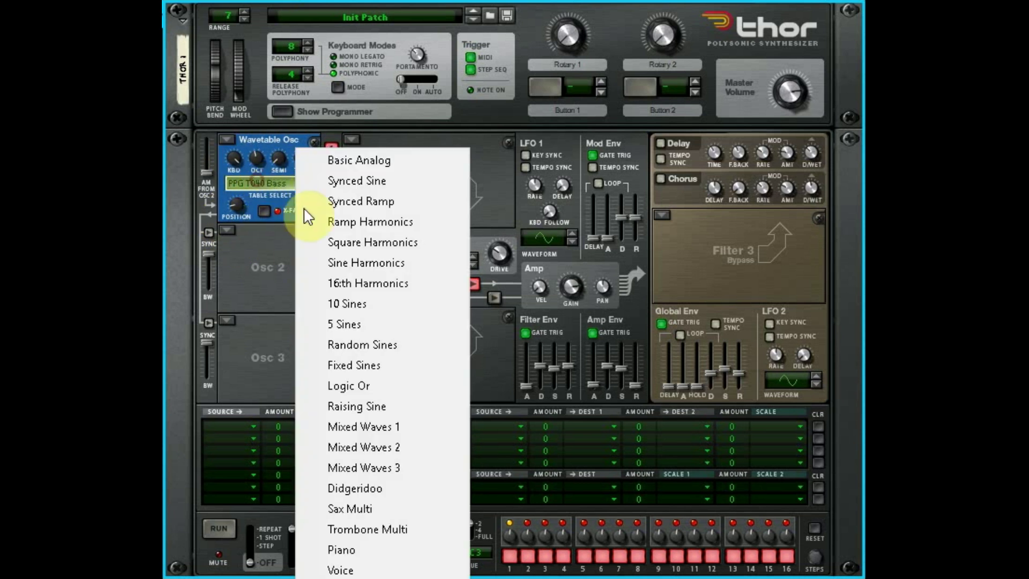
left_click(375, 467)
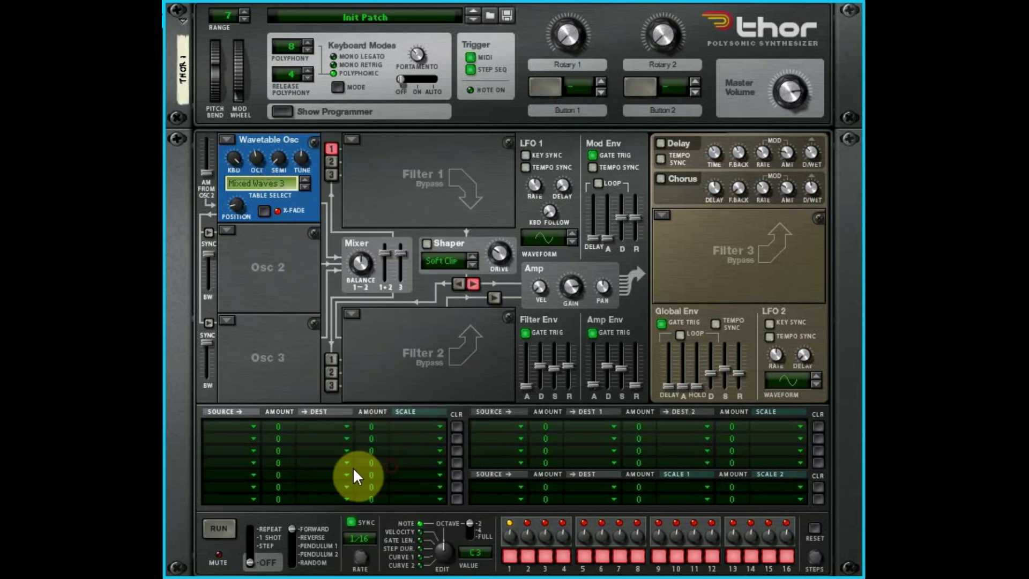
left_click_drag(241, 211, 298, 177)
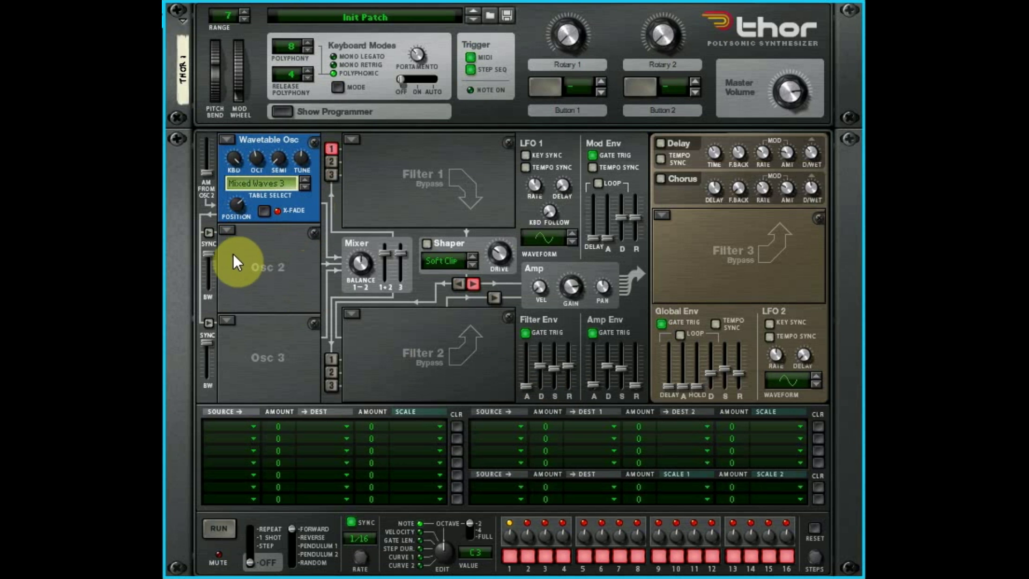
- Try FM Pair as Osc 1's type, then settle on Phase Modulation
left_click(226, 139)
left_click(230, 220)
left_click(227, 140)
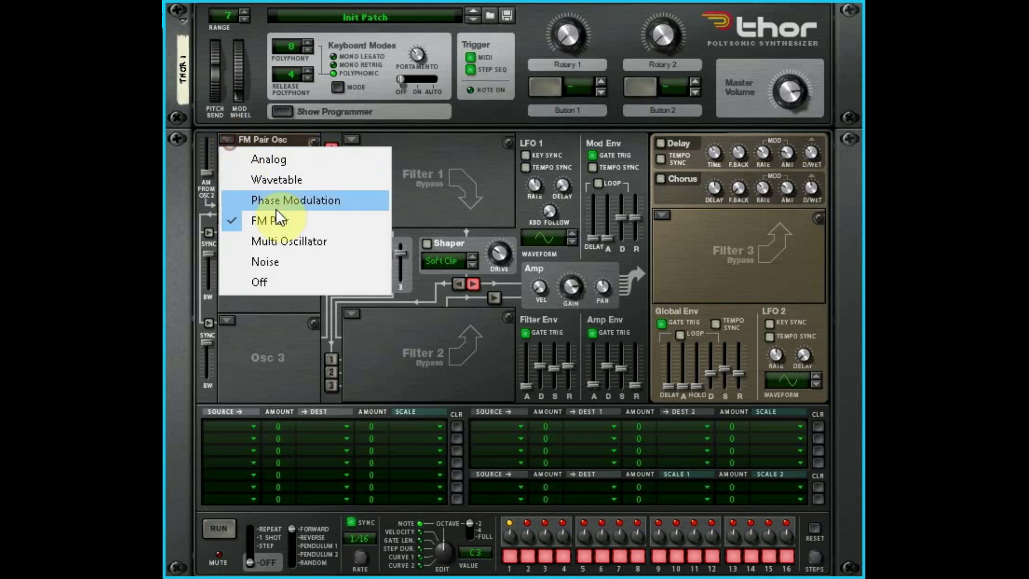
left_click(268, 200)
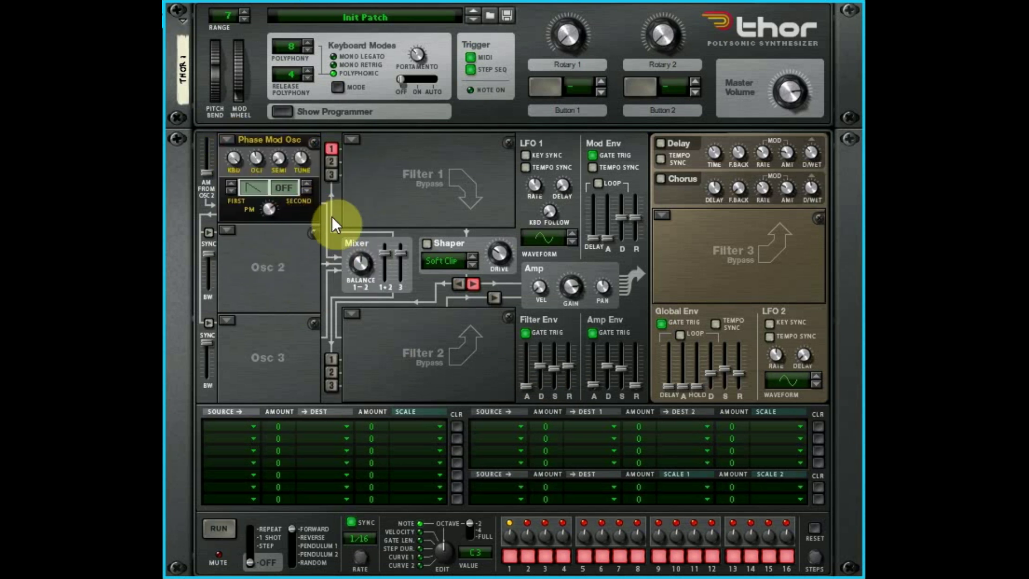